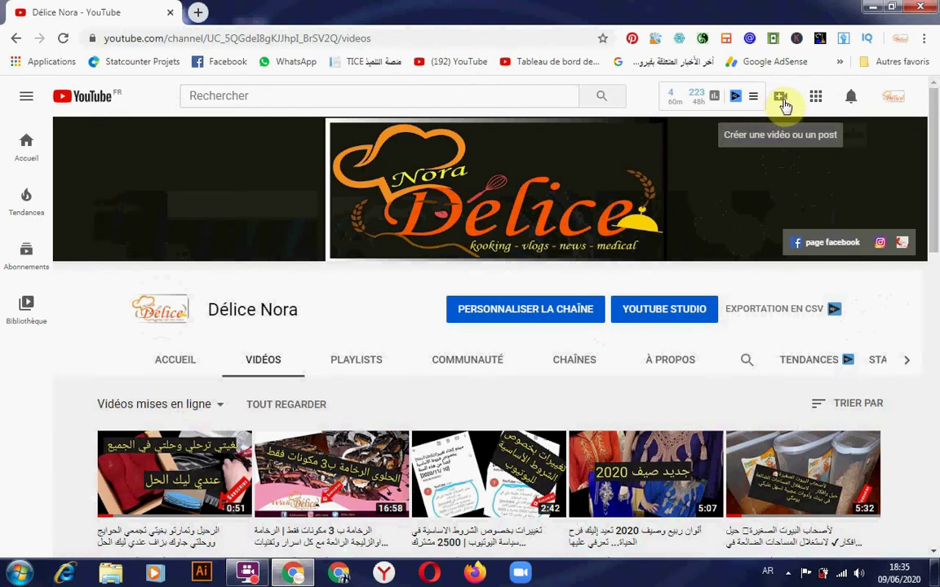
Step: Open YouTube Studio for the channel and upload the video file "الرخامة ب 3 مكونات فقط" from the desktop
left_click(896, 99)
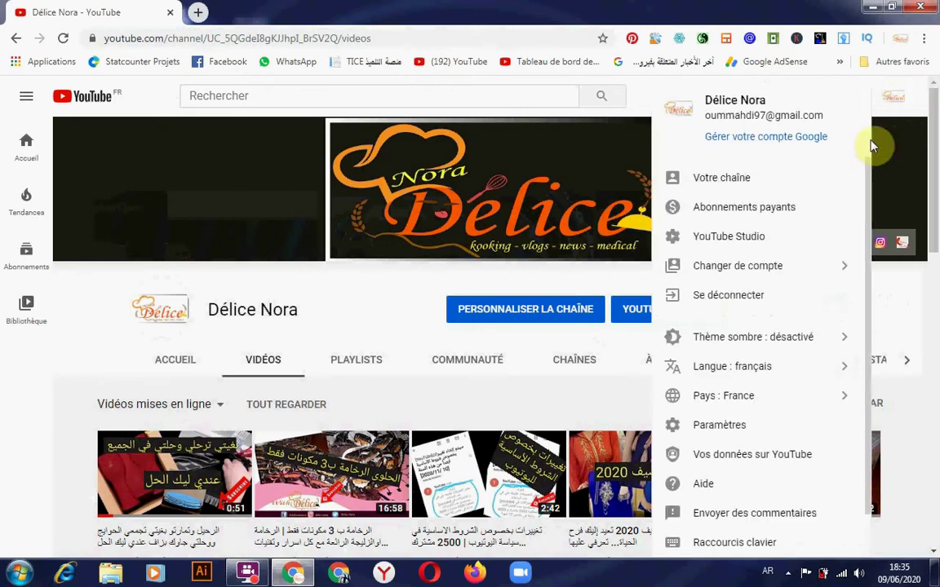
left_click(721, 238)
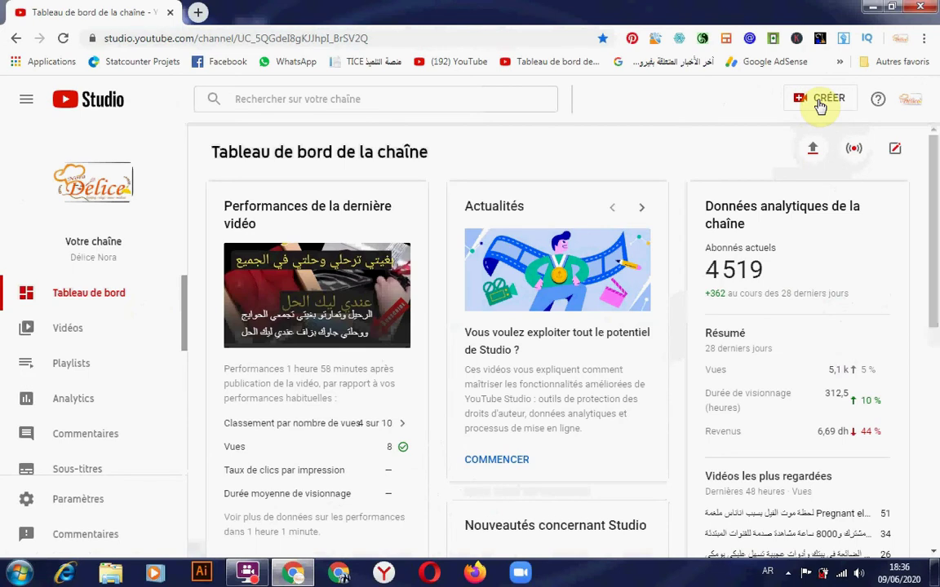
left_click(813, 152)
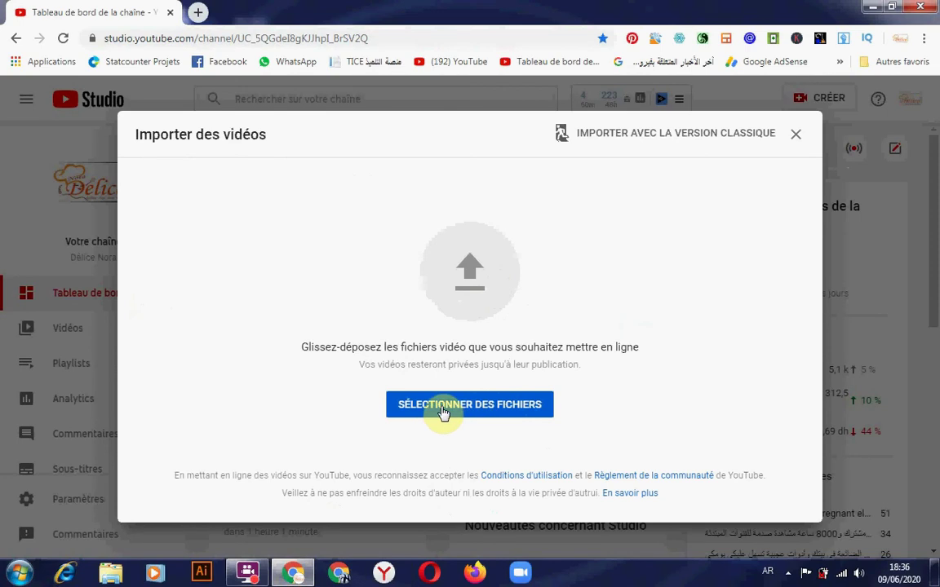
left_click(488, 409)
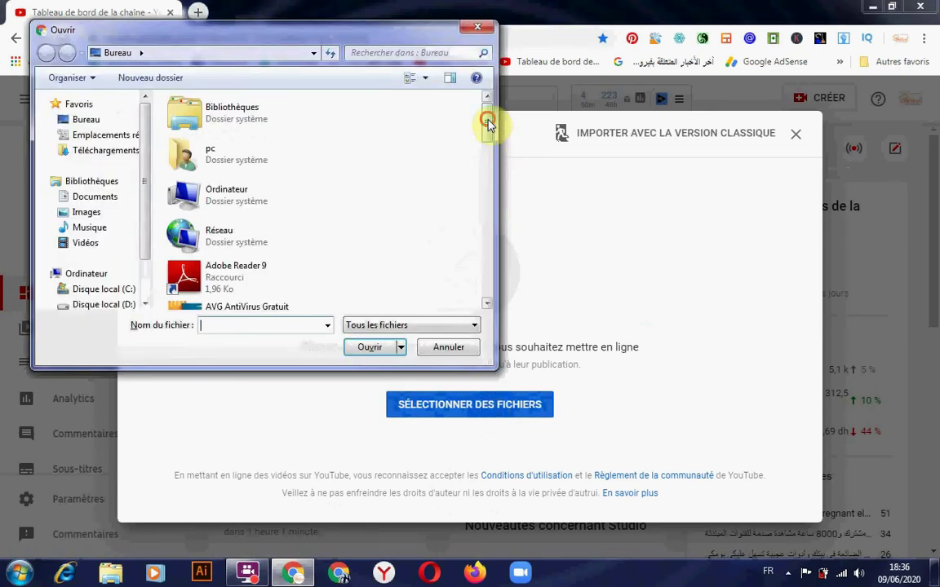
left_click_drag(487, 125, 484, 292)
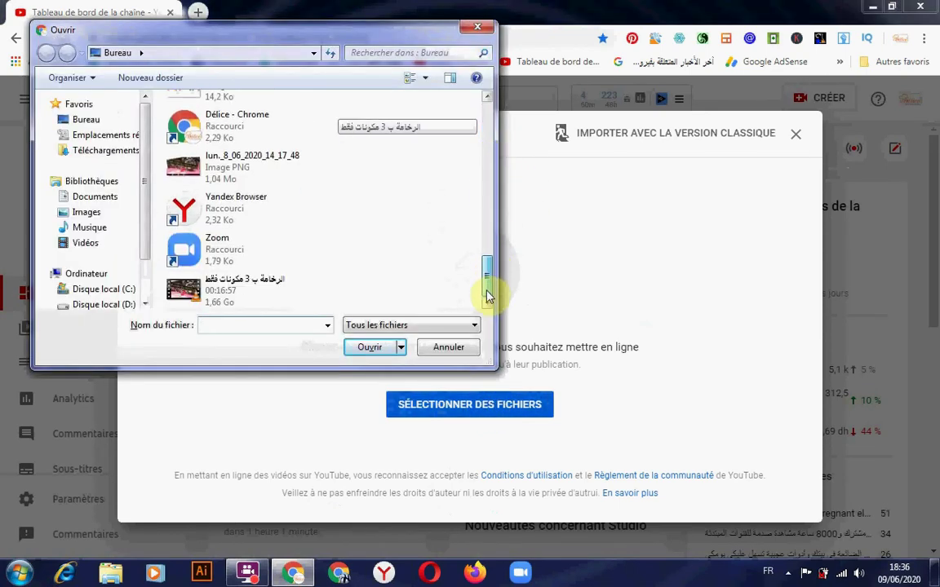
double_click(183, 292)
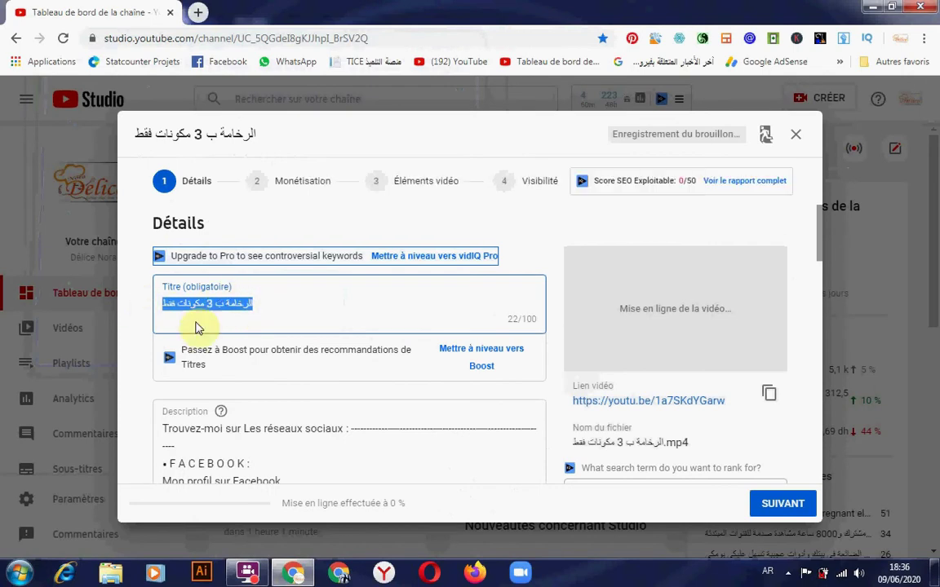
Step: Review the video's title and read through the prefilled description with its social network links
left_click(268, 301)
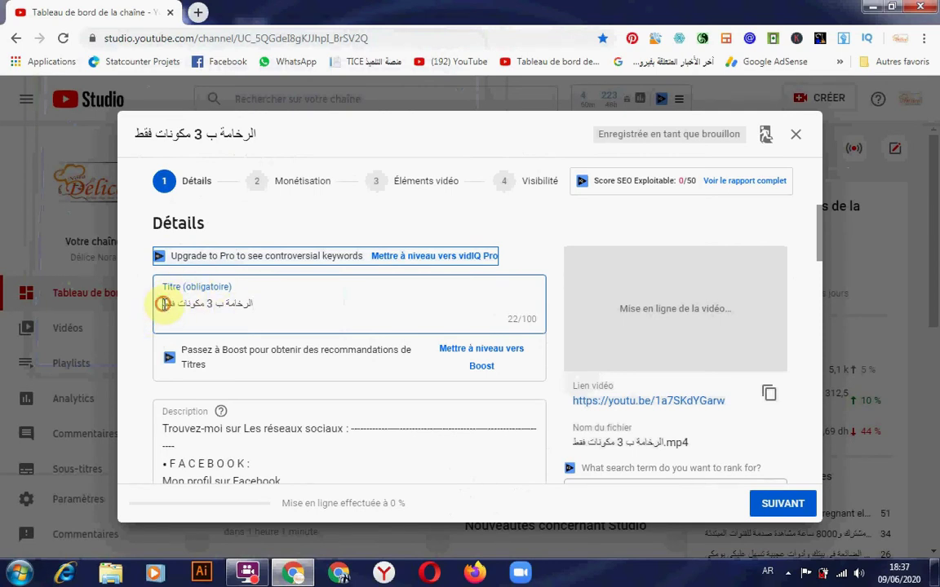
left_click_drag(164, 303, 254, 307)
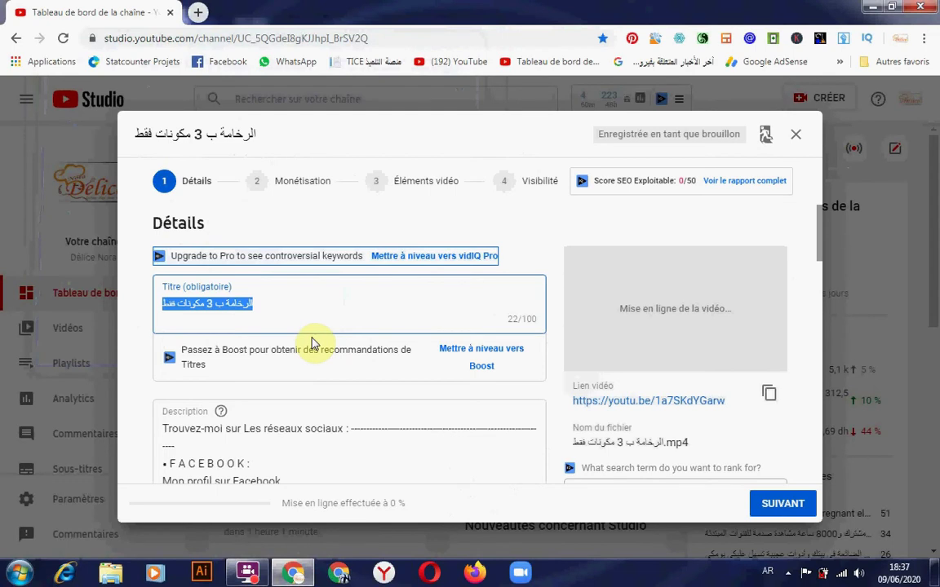
left_click(279, 306)
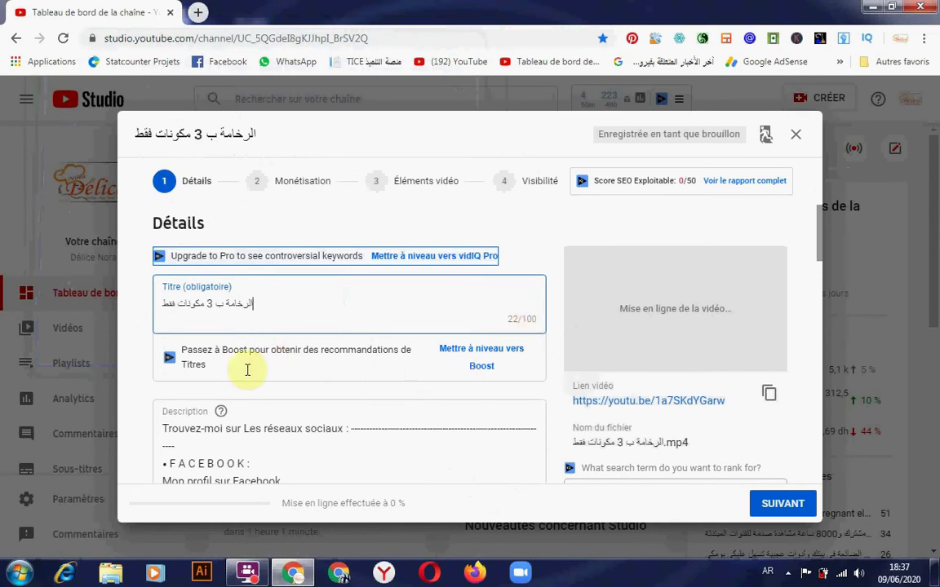
scroll(228, 412, "down", 1)
scroll(228, 412, "down", 1)
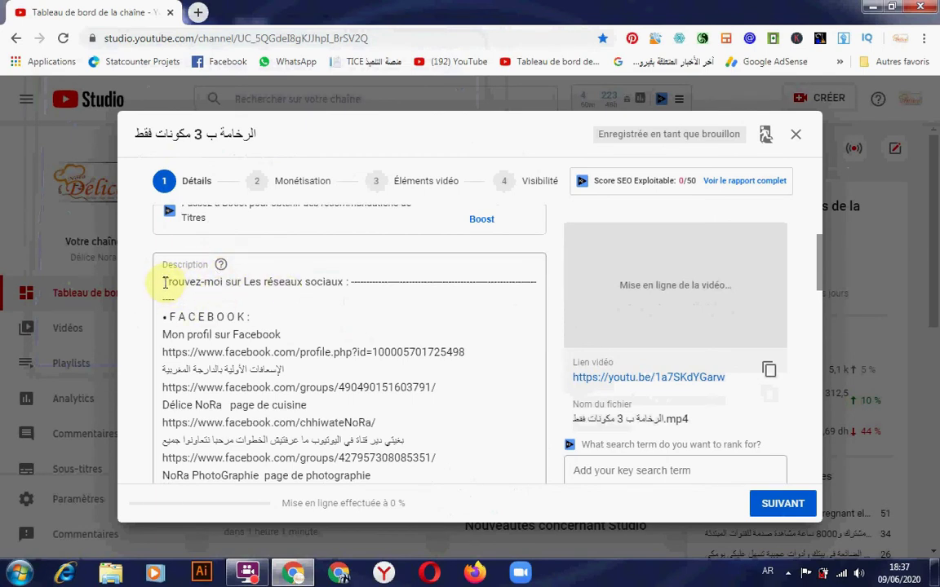
left_click_drag(164, 282, 176, 428)
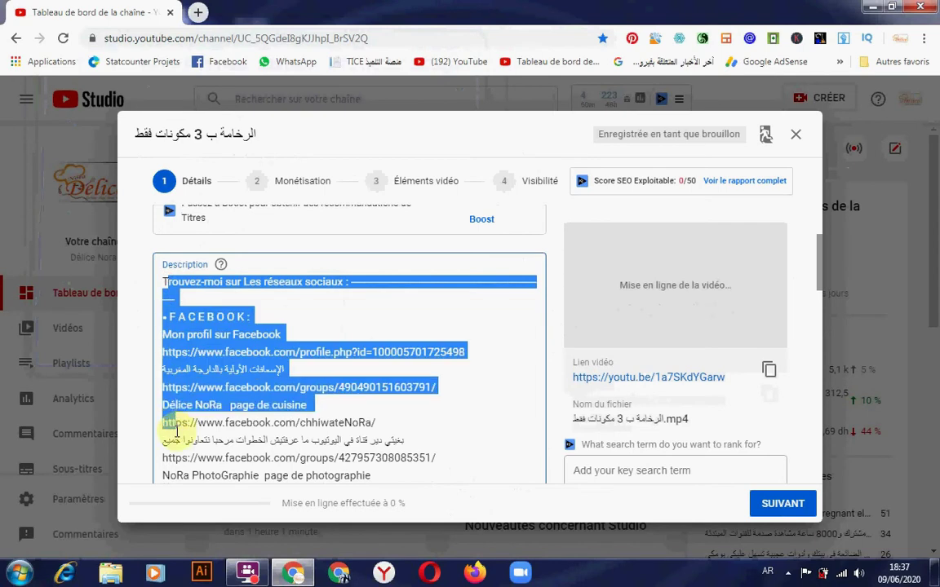
left_click(336, 364)
scroll(336, 365, "down", 1)
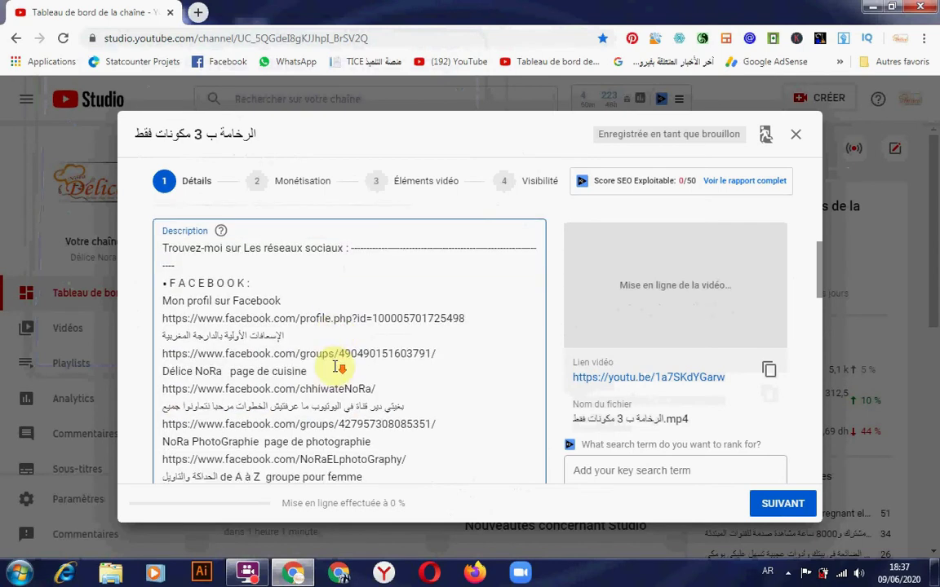
scroll(336, 367, "down", 3)
scroll(336, 366, "up", 2)
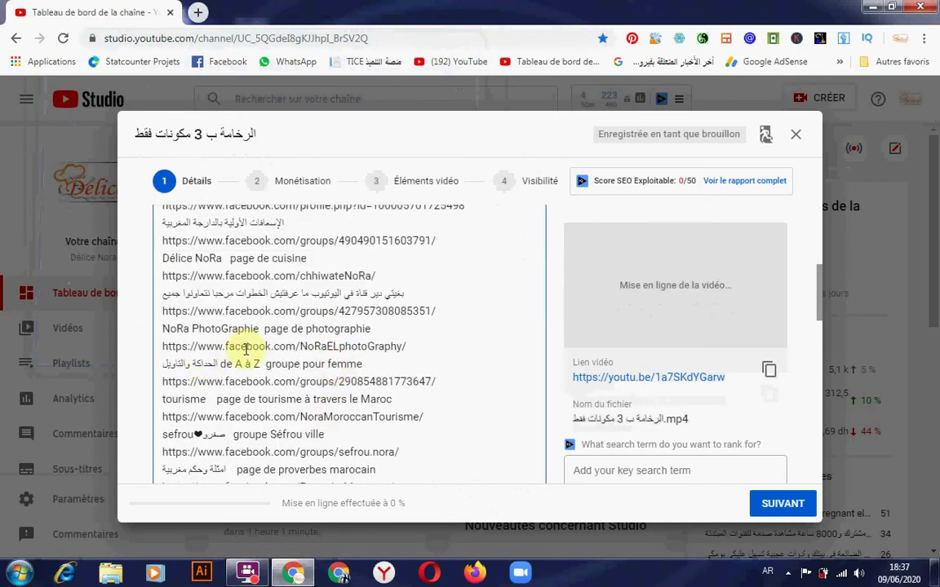
scroll(238, 383, "down", 2)
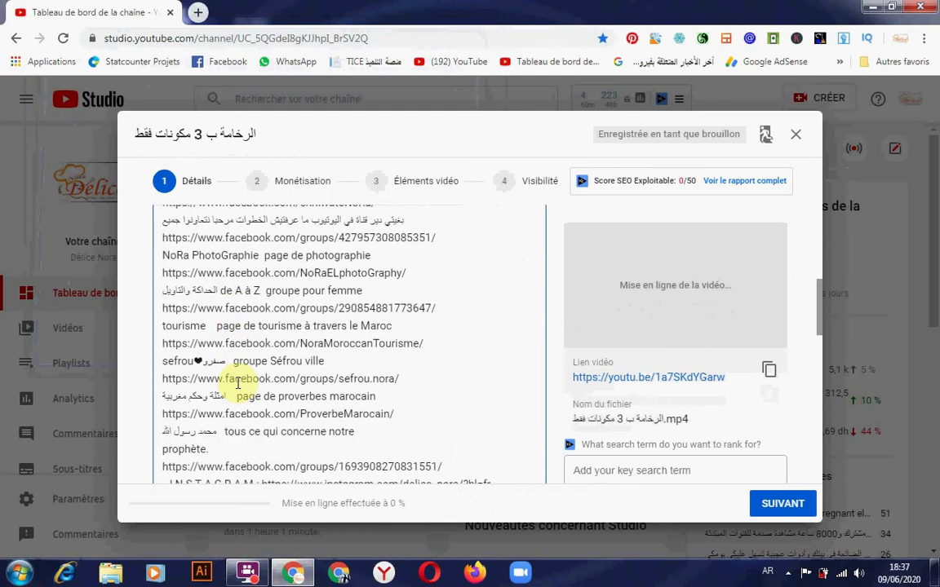
scroll(237, 383, "down", 2)
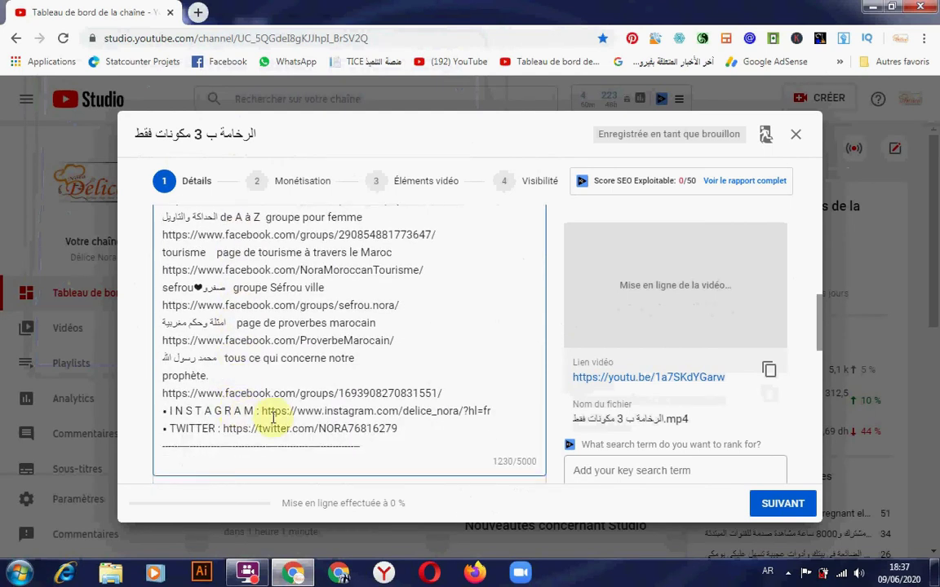
scroll(295, 406, "up", 2)
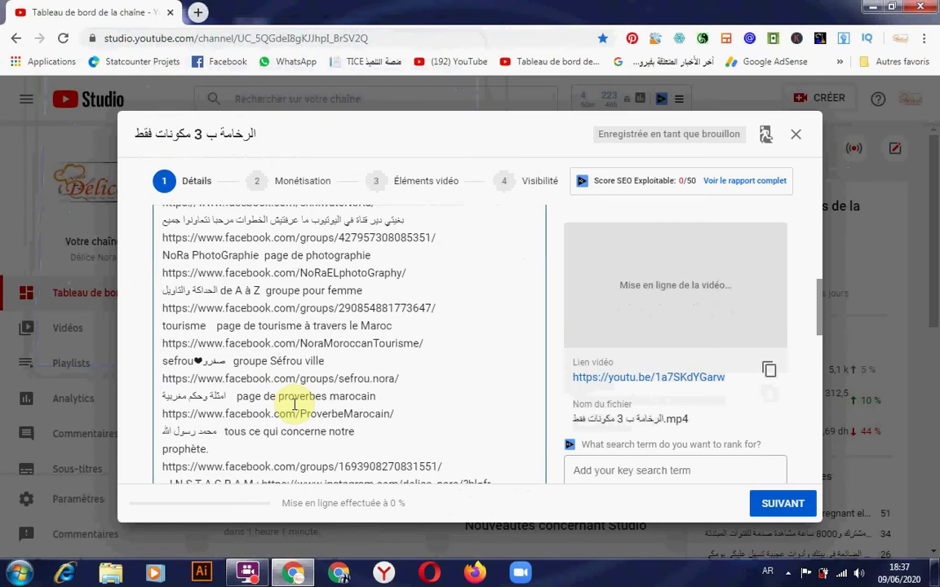
scroll(266, 308, "up", 3)
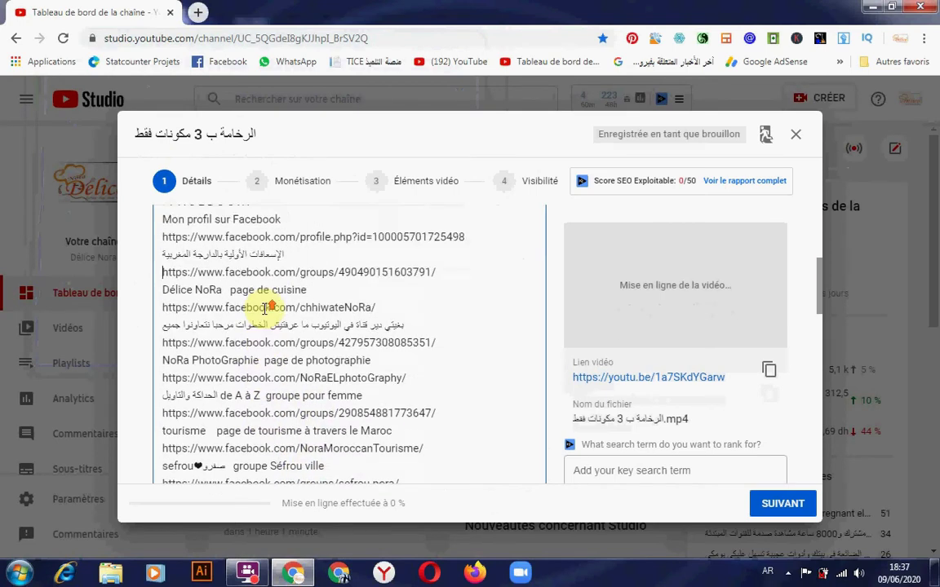
scroll(265, 308, "up", 4)
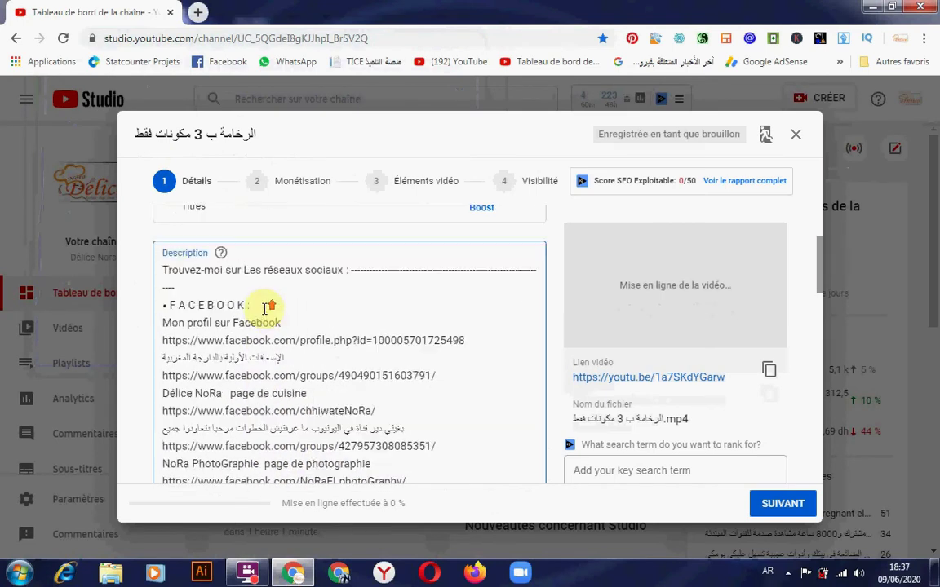
Step: Insert two lines above the social network links in the description and enter "المقادير" on the first one
left_click(163, 283)
key("Return")
key("Return")
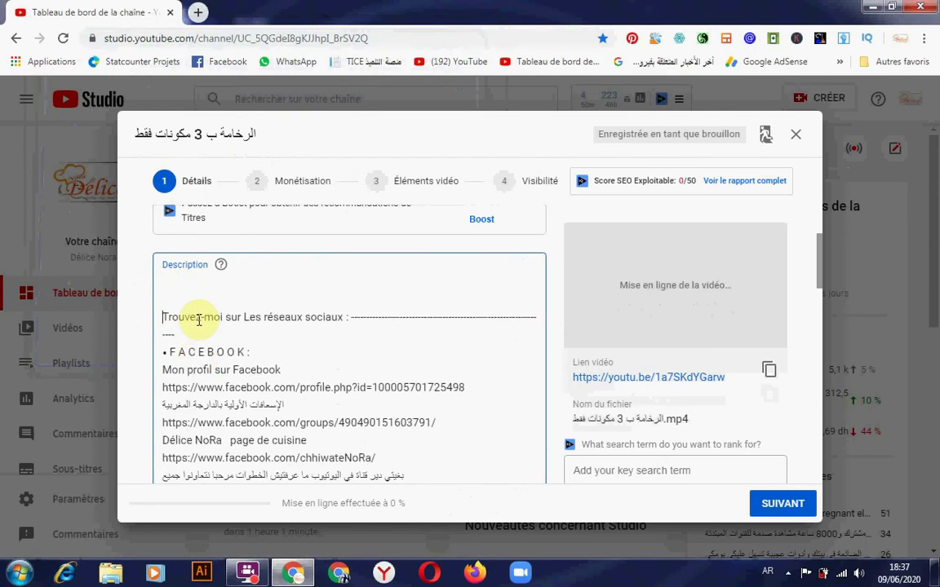
left_click(203, 294)
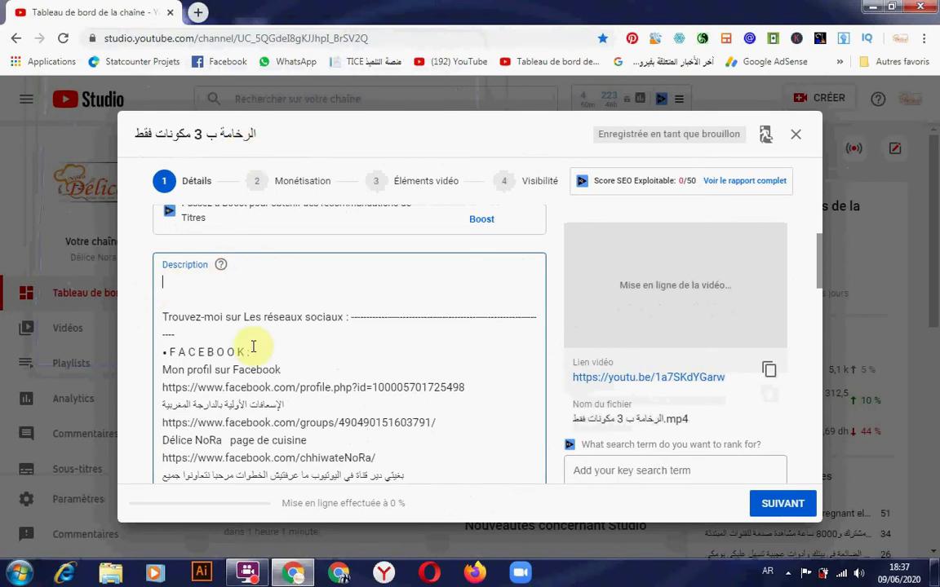
type("لمقا")
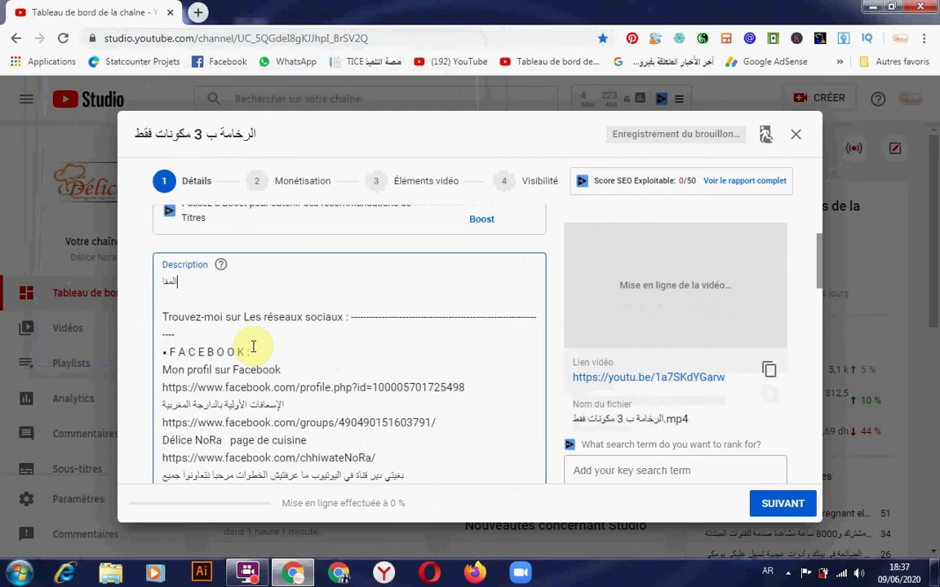
type("دير")
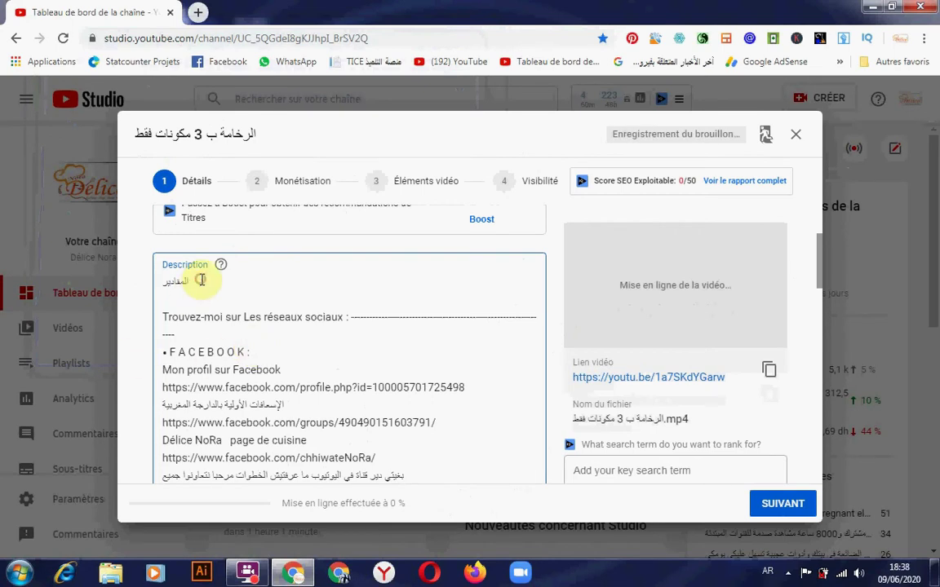
left_click_drag(199, 280, 149, 281)
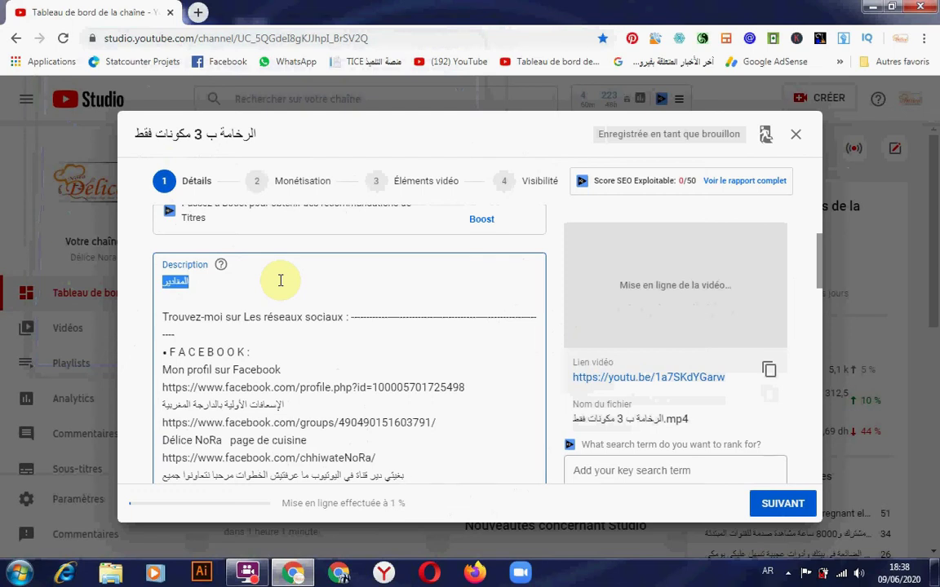
left_click(279, 280)
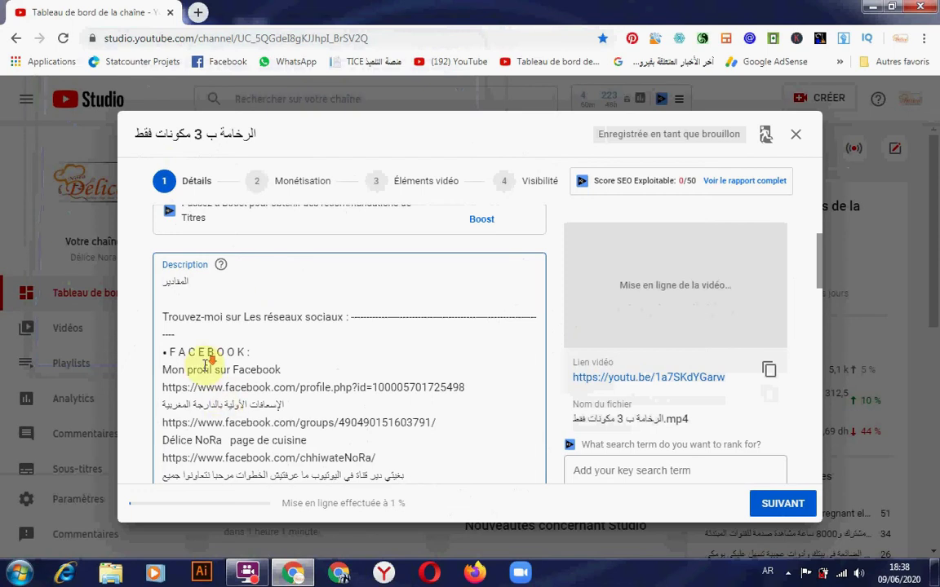
Step: Import the desktop image lun._8_06_2020_14_17_48 as the video's custom thumbnail
scroll(199, 363, "down", 5)
scroll(204, 366, "down", 8)
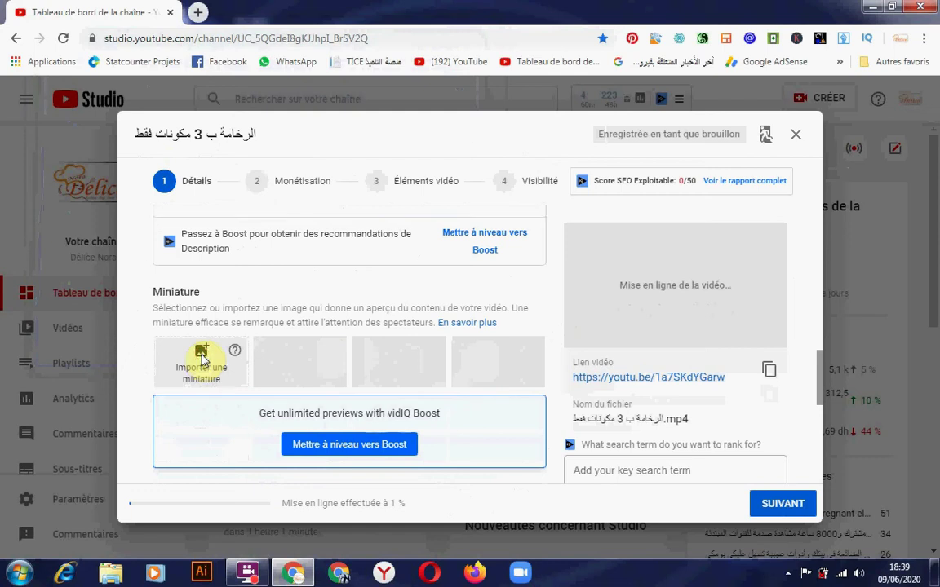
left_click(201, 357)
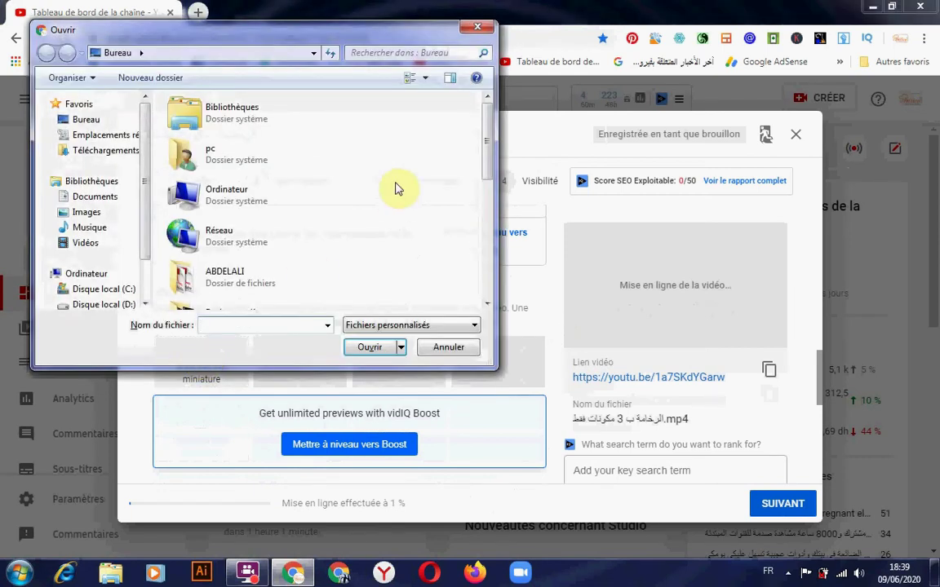
left_click_drag(488, 147, 487, 268)
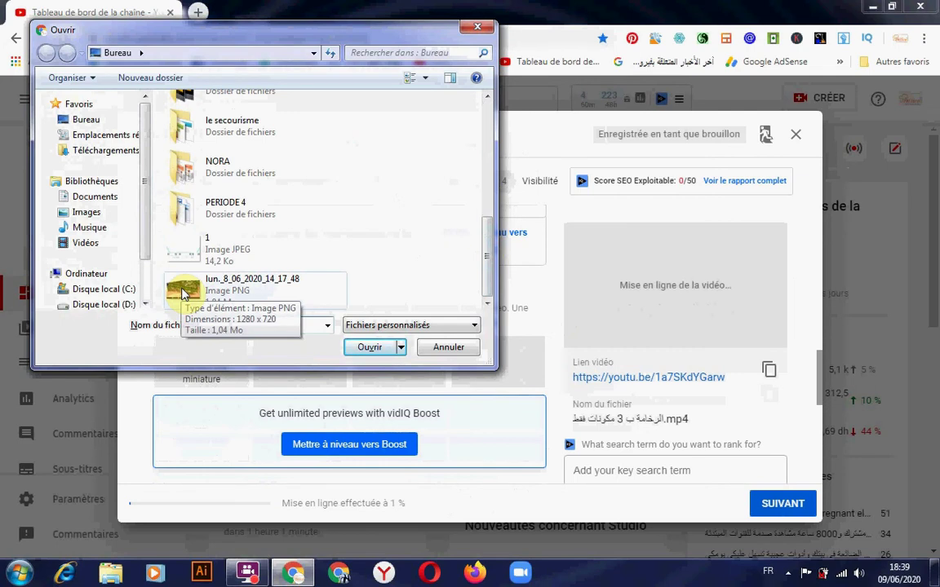
double_click(183, 294)
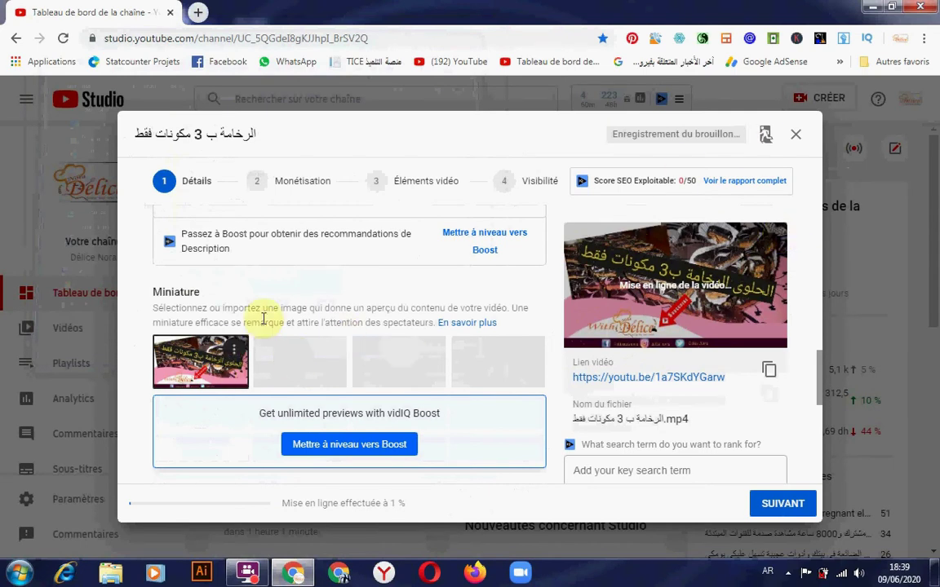
Step: Browse the channel's playlists and select "حلويات مغربية patisserie marocaine" for the video
scroll(268, 324, "down", 1)
scroll(277, 323, "down", 3)
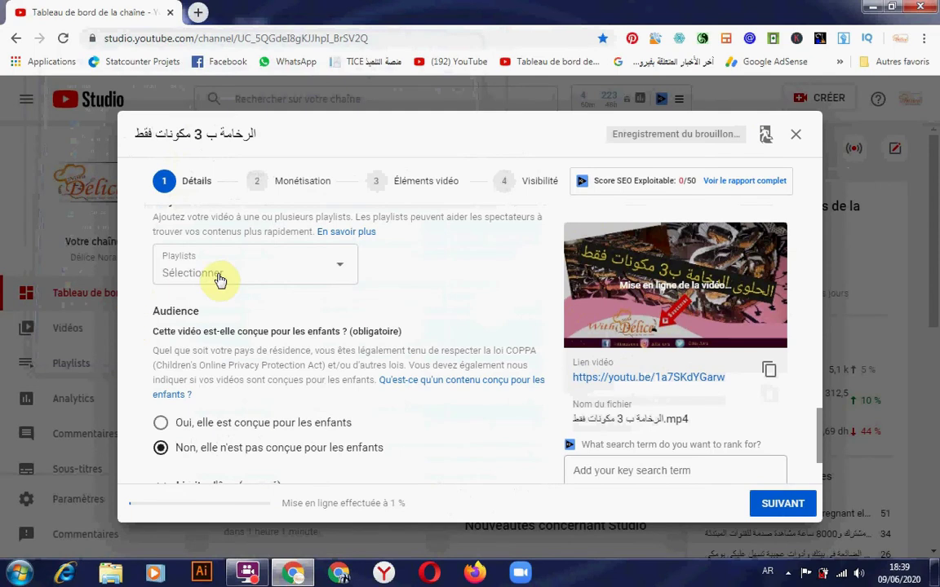
left_click(343, 272)
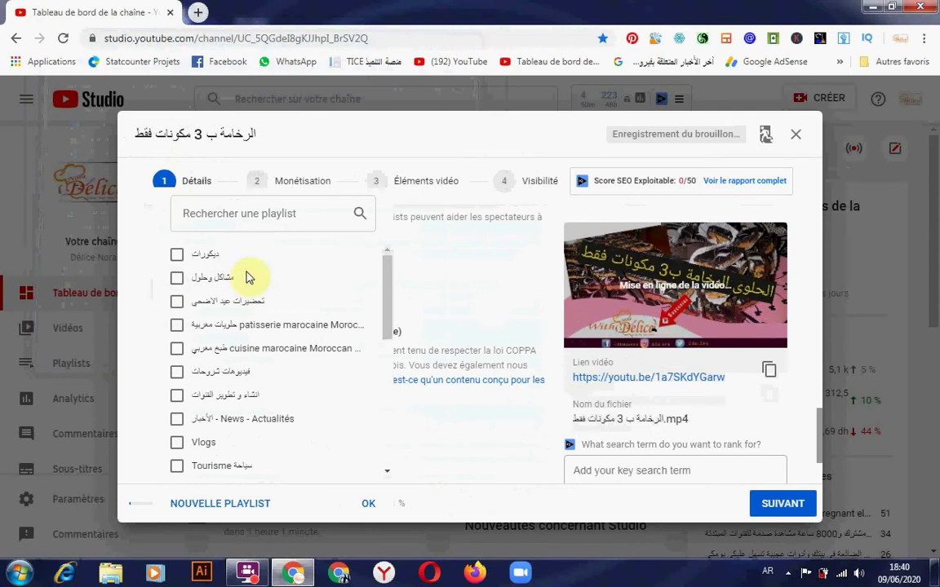
scroll(236, 275, "down", 2)
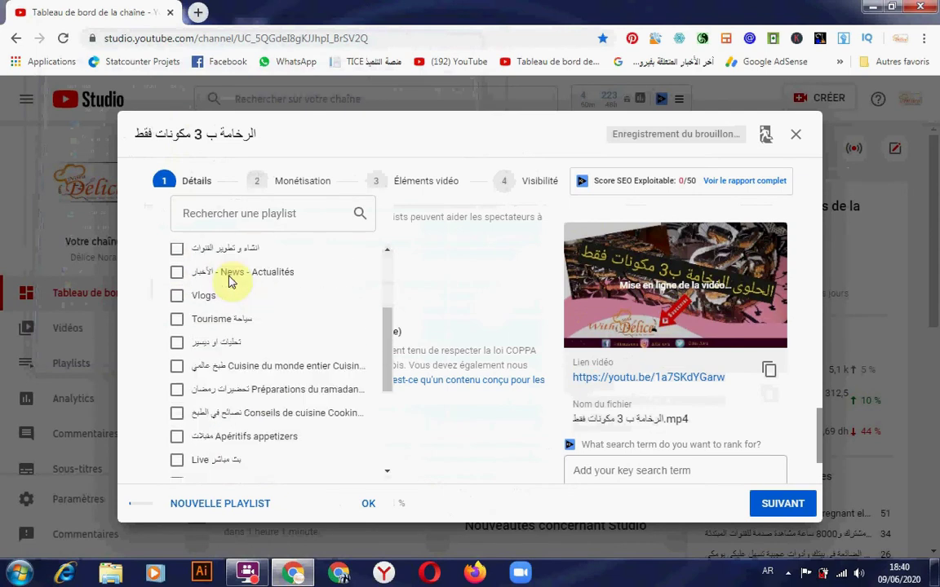
scroll(248, 363, "down", 2)
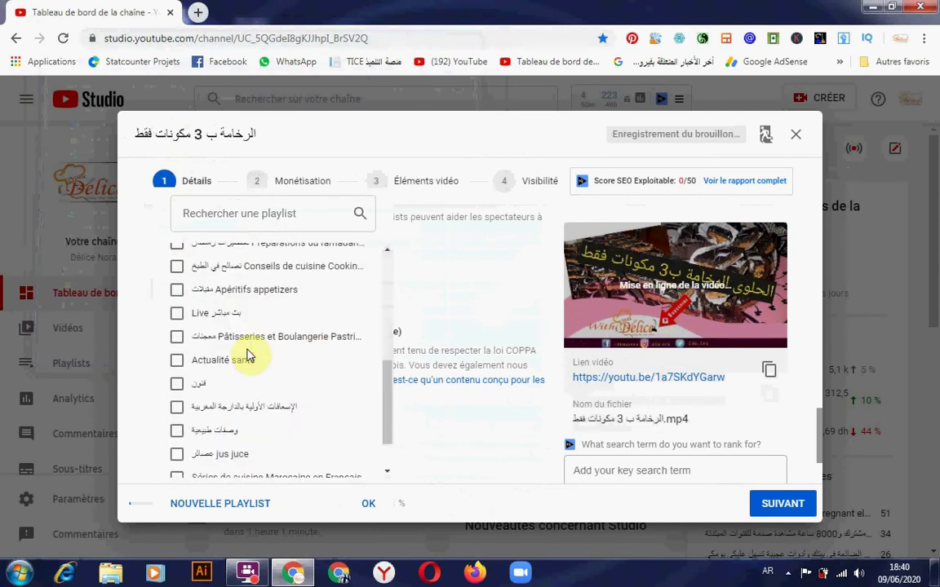
scroll(257, 396, "up", 3)
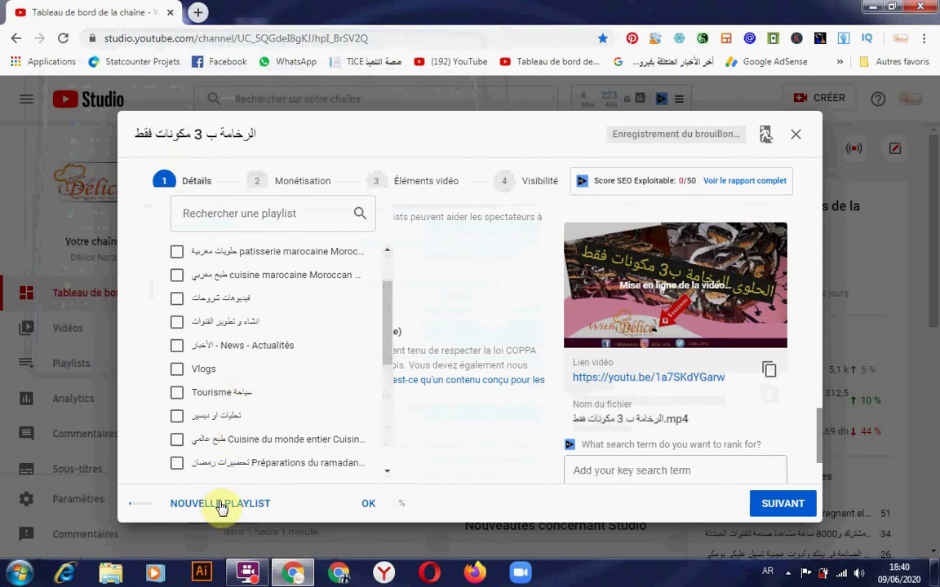
scroll(258, 346, "up", 1)
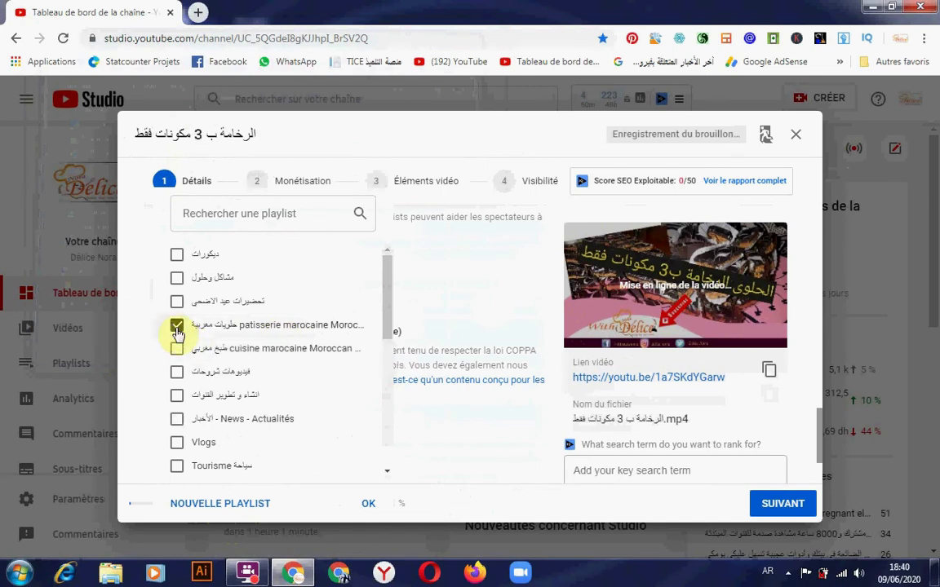
Step: Assign the video only to the playlist "حلويات مغربية patisserie marocaine", without creating a new playlist
left_click(220, 503)
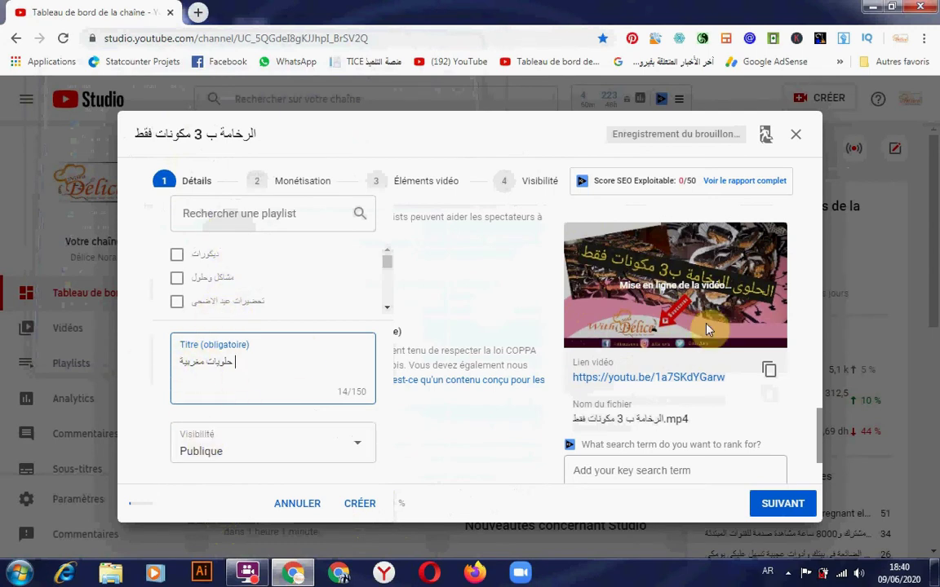
left_click(287, 504)
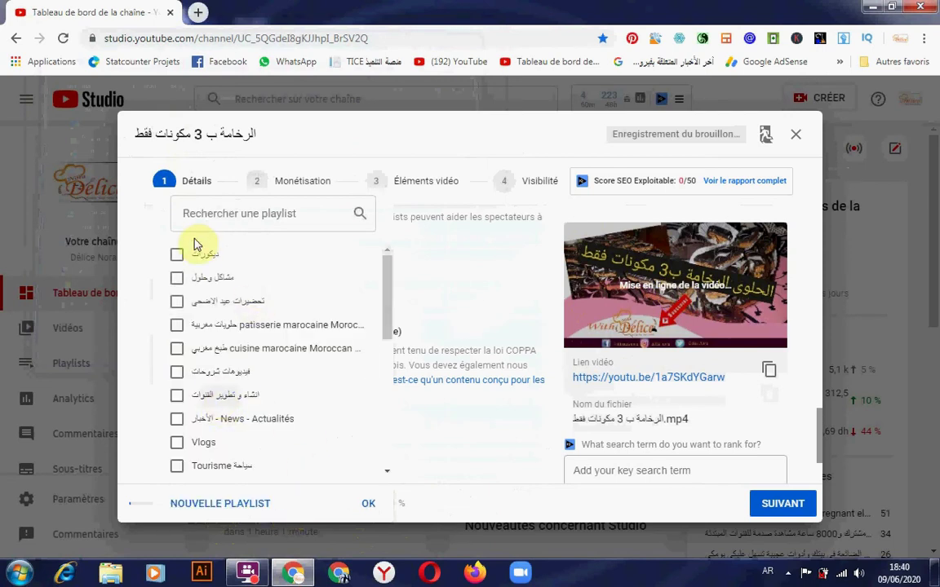
left_click(178, 326)
left_click(179, 351)
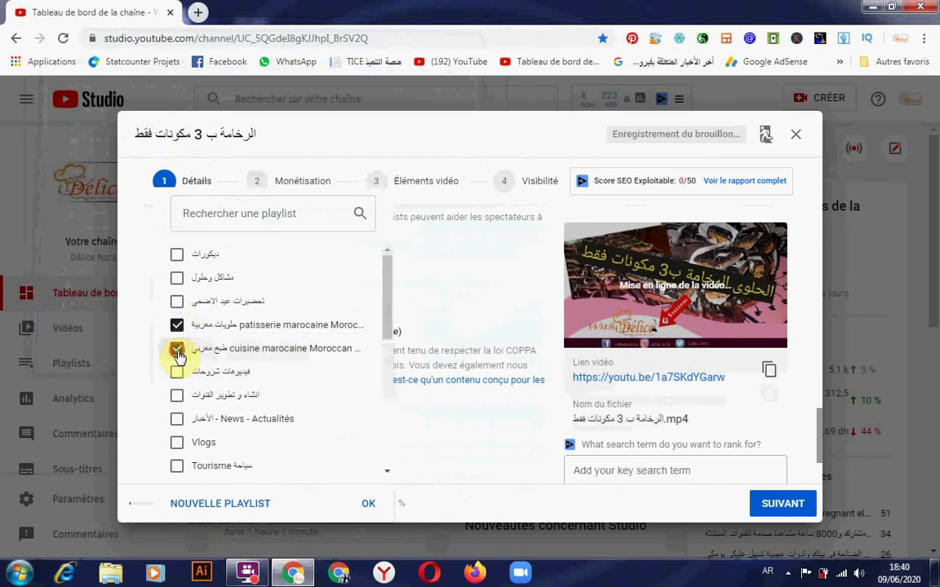
left_click(178, 351)
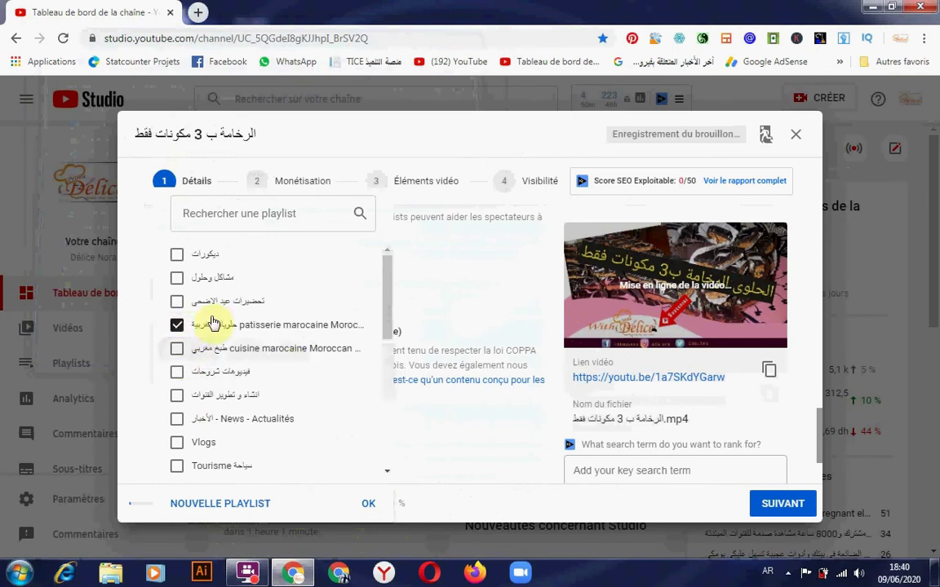
left_click(370, 505)
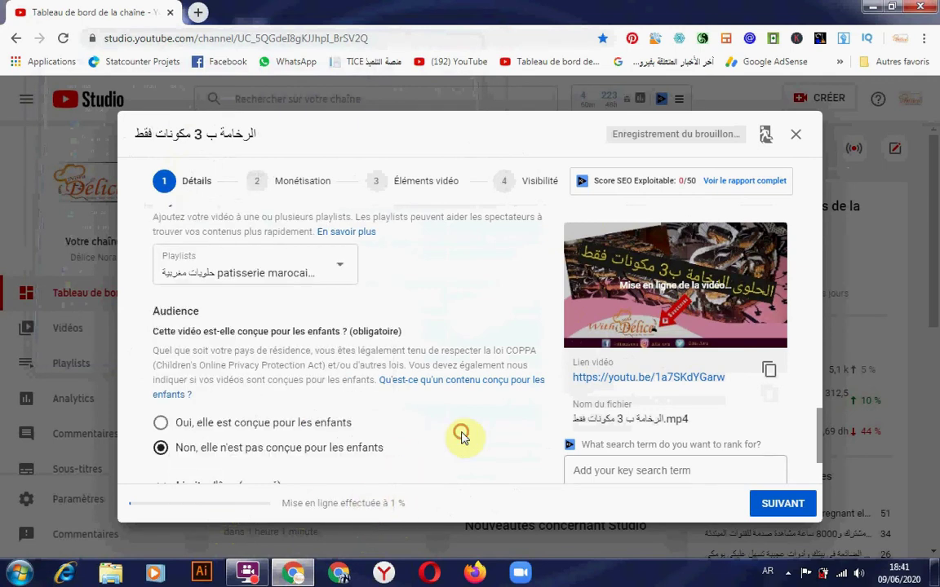
Step: Switch the audience setting to made for children and return it to "Non, elle n'est pas conçue pour les enfants"
scroll(167, 358, "down", 1)
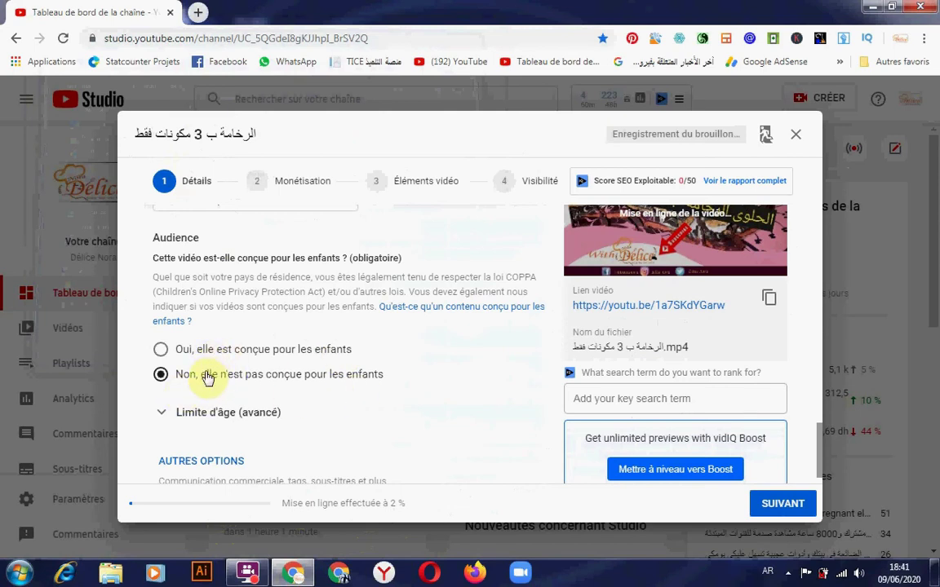
left_click(158, 350)
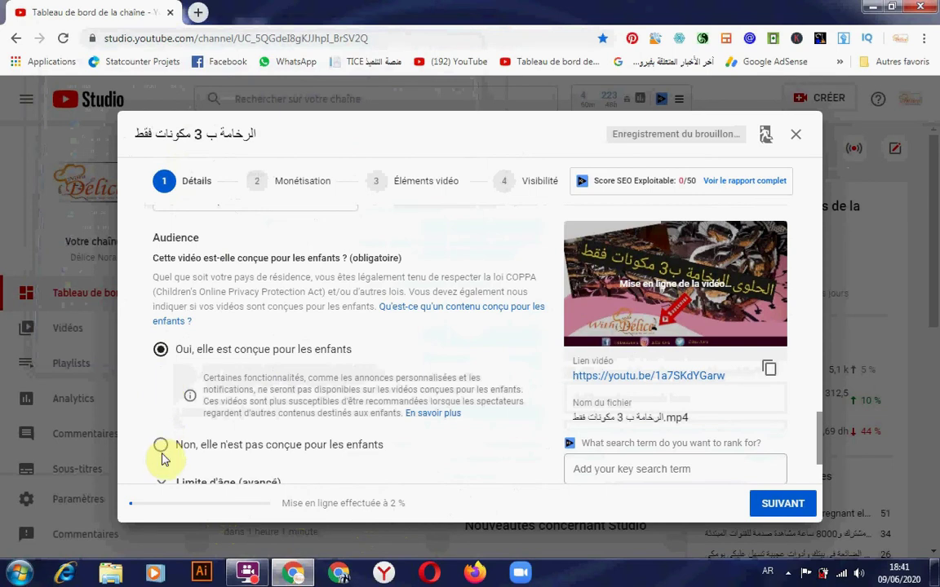
scroll(244, 441, "down", 1)
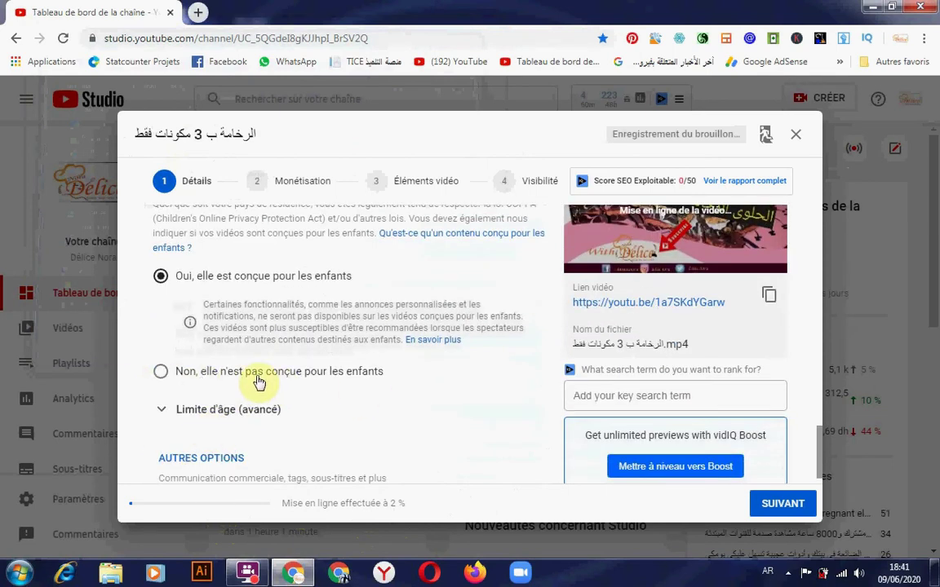
left_click(160, 372)
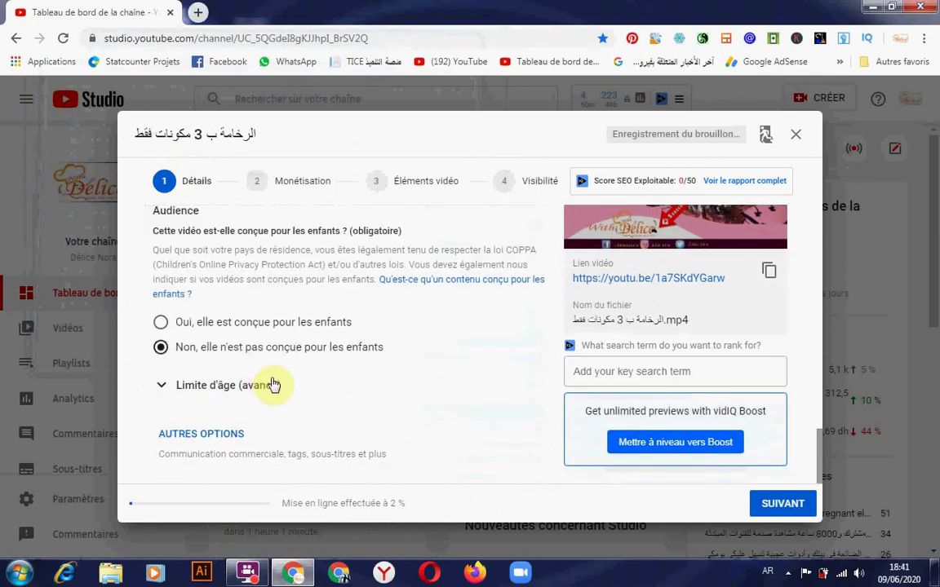
Step: Expand the advanced age limit settings and examine the choices for restricting the video to adults
left_click(185, 384)
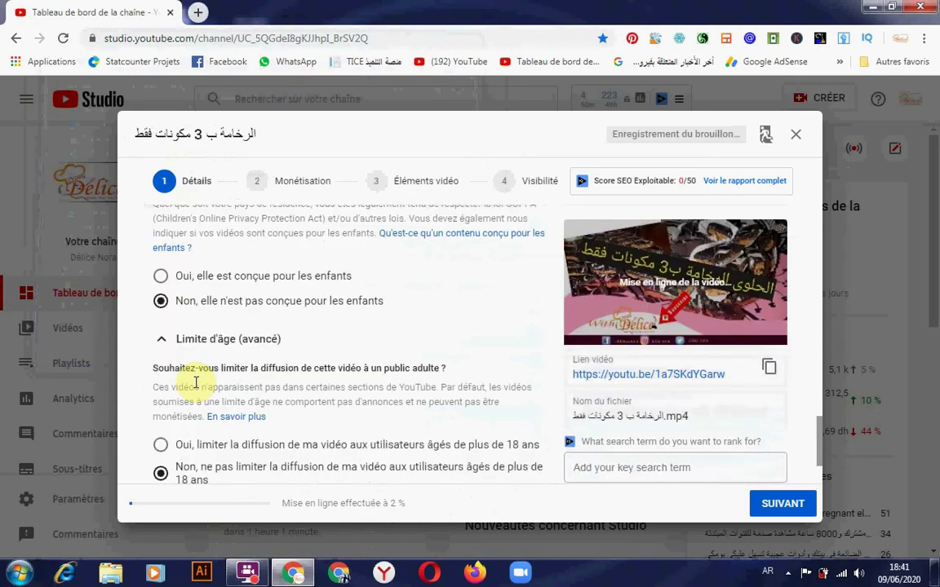
scroll(200, 382, "down", 1)
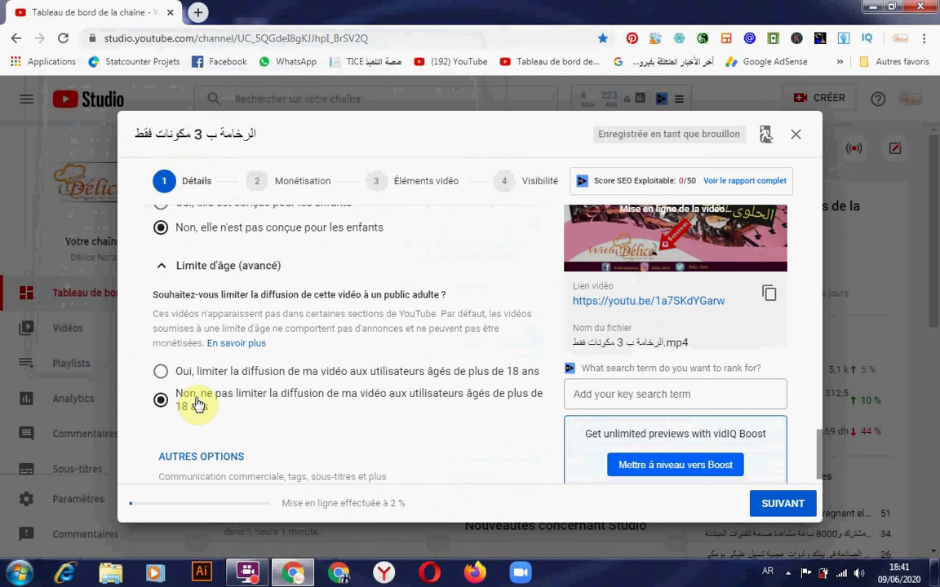
scroll(196, 404, "down", 1)
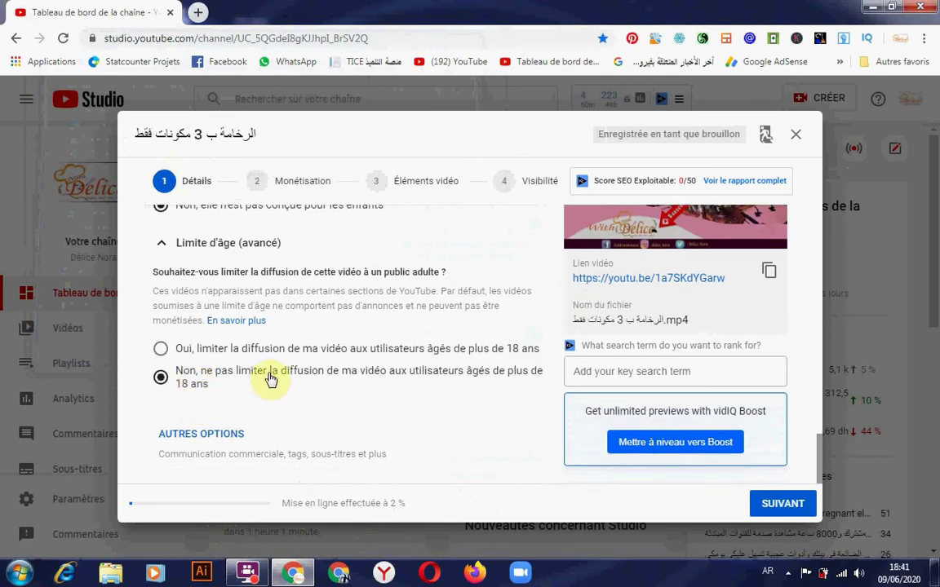
Step: Show the video's additional options and go past the commercial communication section to the tags field
left_click(209, 434)
scroll(208, 430, "down", 3)
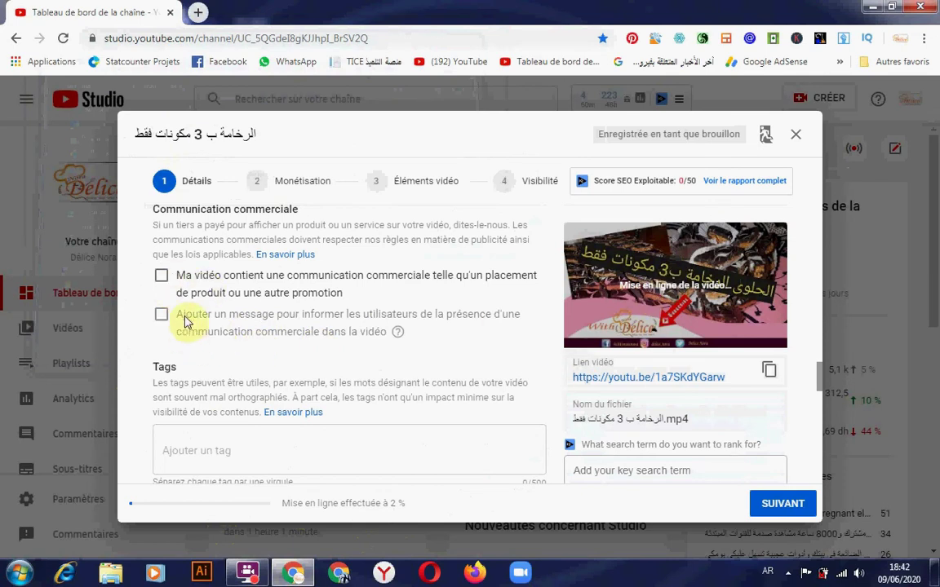
left_click(174, 443)
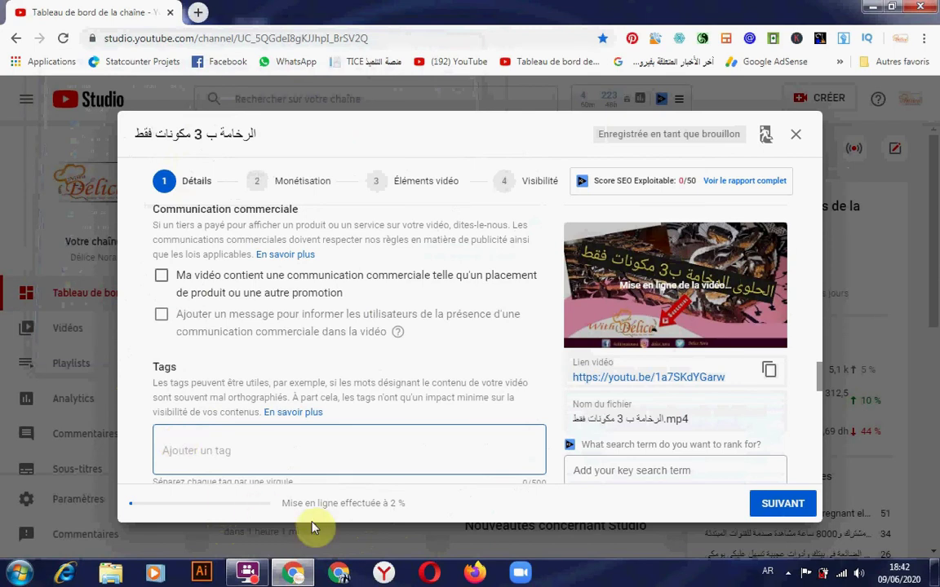
left_click(247, 573)
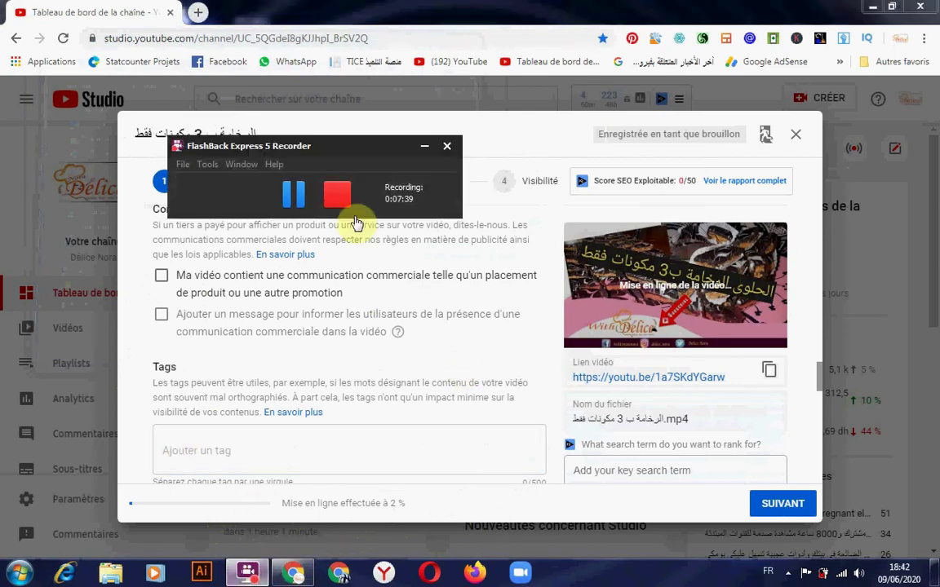
left_click(296, 197)
left_click(426, 147)
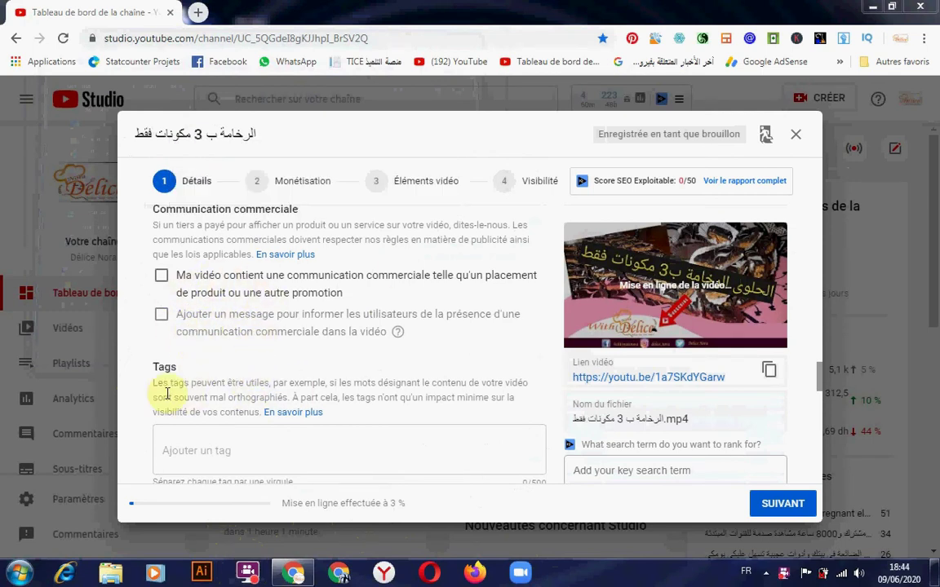
Step: Look up tags starting with "حلويات" and add the suggested tag "حلويات العيد" to the video
left_click(216, 448)
scroll(217, 449, "down", 1)
scroll(216, 448, "down", 1)
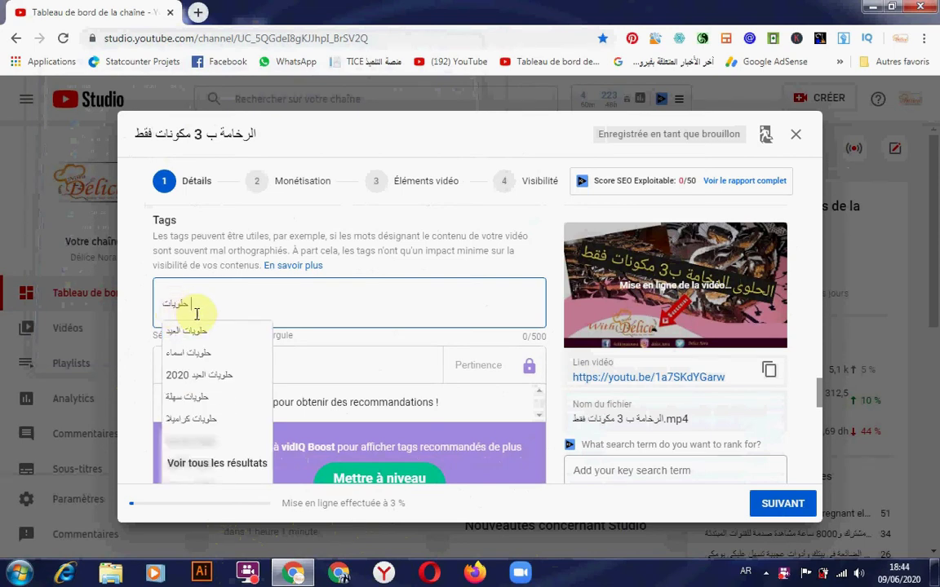
left_click(192, 333)
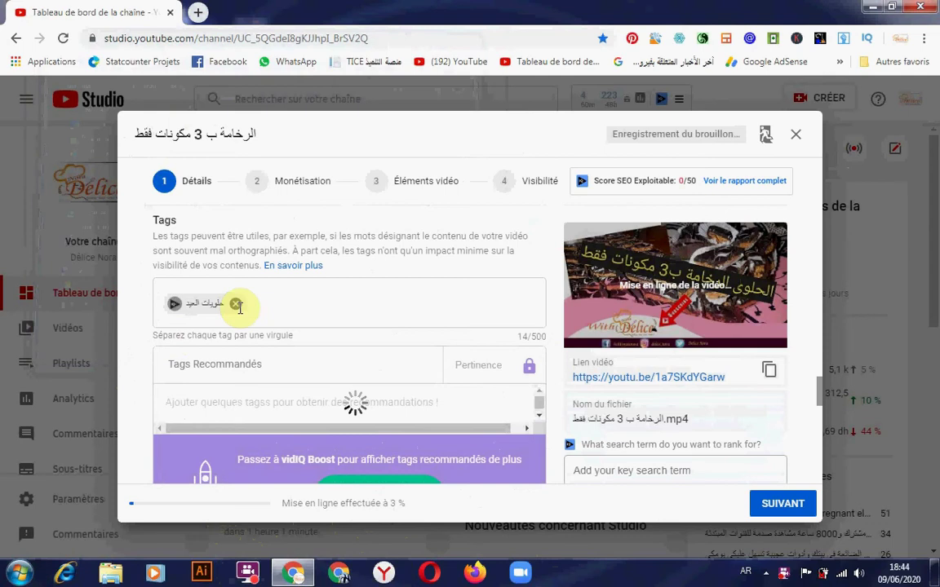
Step: Add "حليات مغربية" as a second tag for the video
left_click(303, 301)
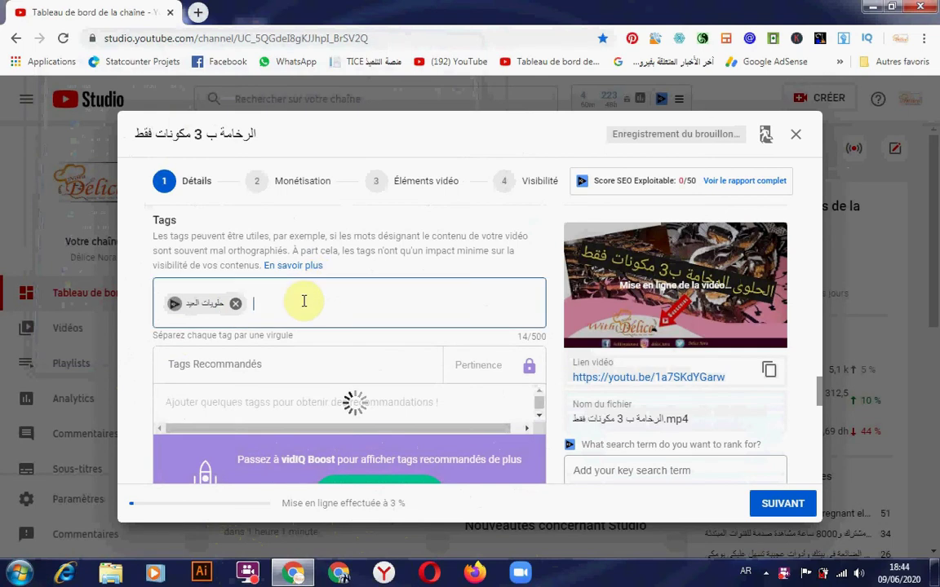
type("حلو")
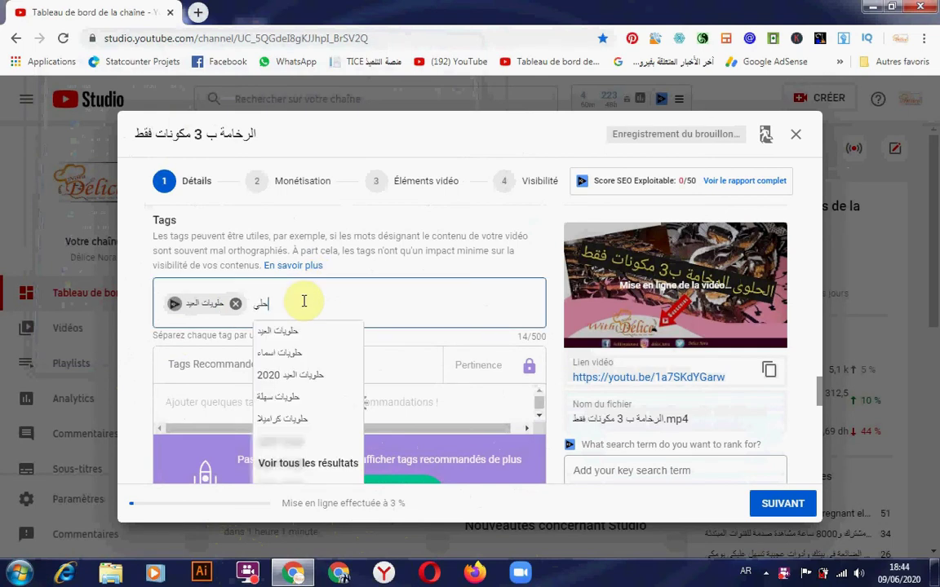
type("يات مغ")
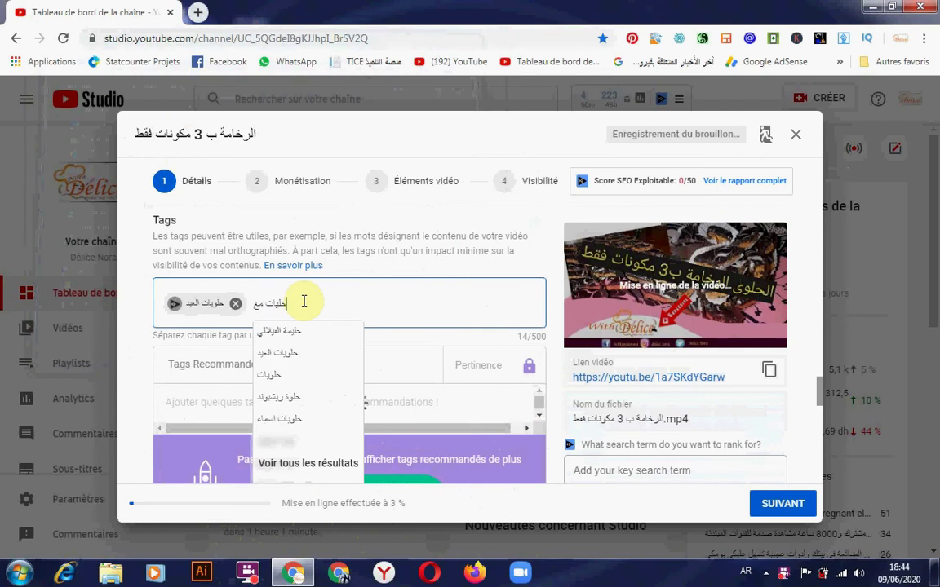
type("ربية")
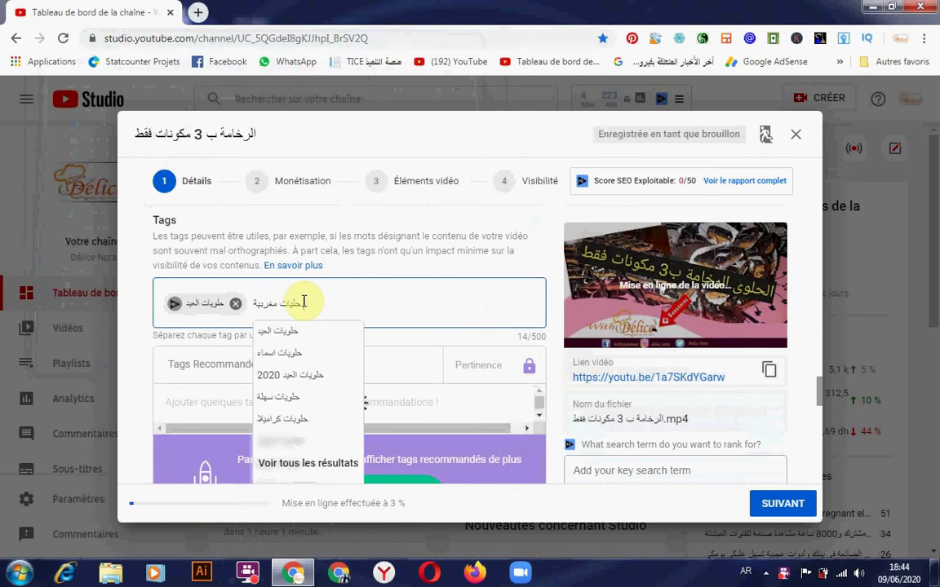
key("Return")
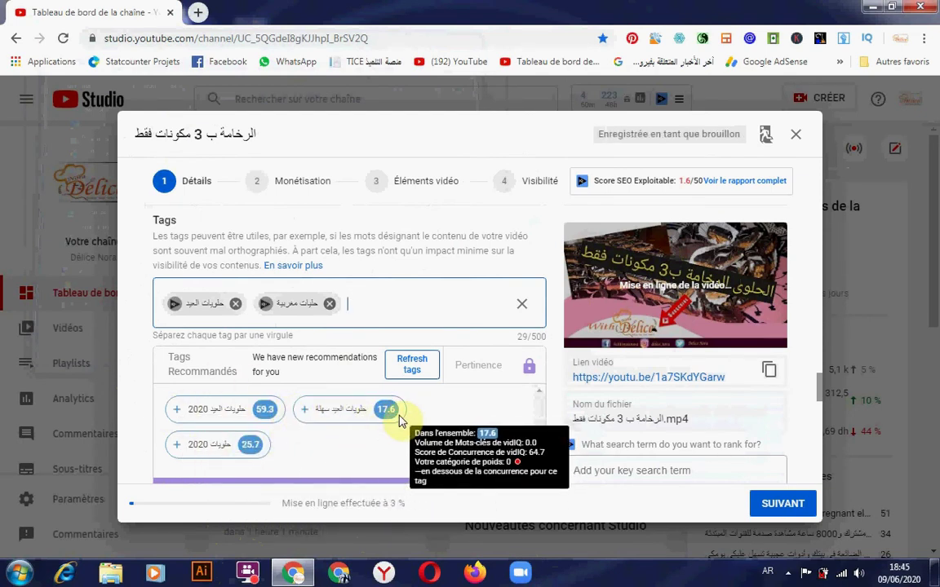
Step: Add the recommended tags "حلويات العيد 2020", "حلويات العيد سهلة" and "حلويات 2020" to the video
left_click(175, 412)
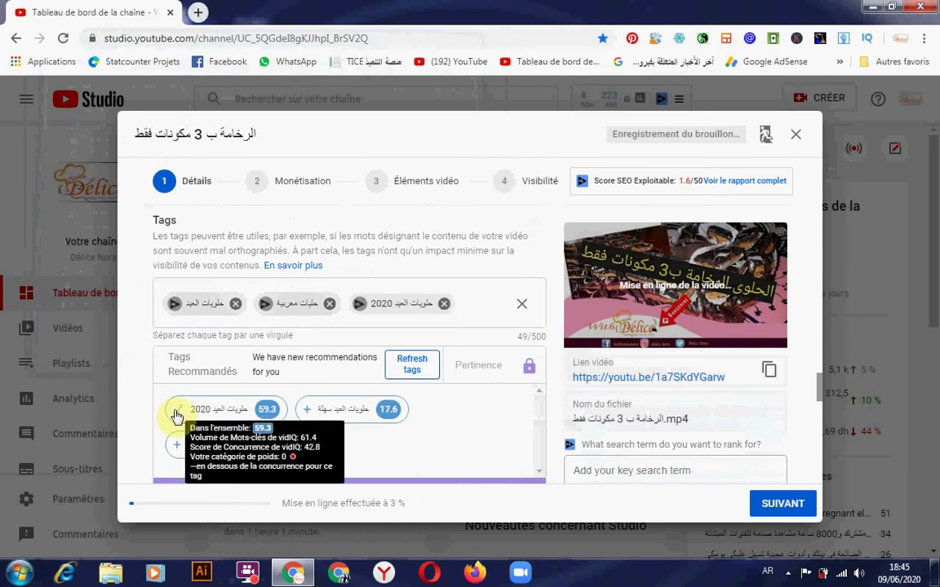
left_click(307, 413)
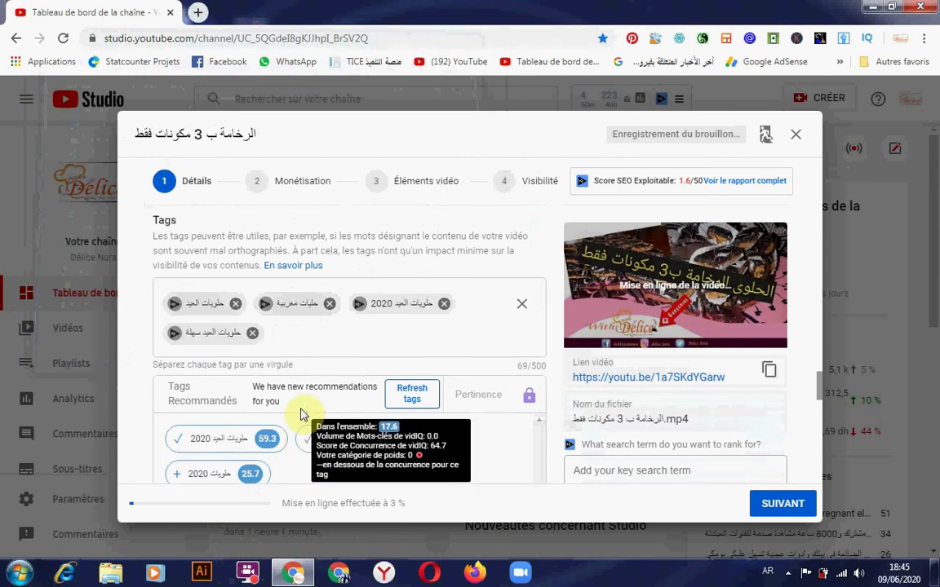
left_click(172, 478)
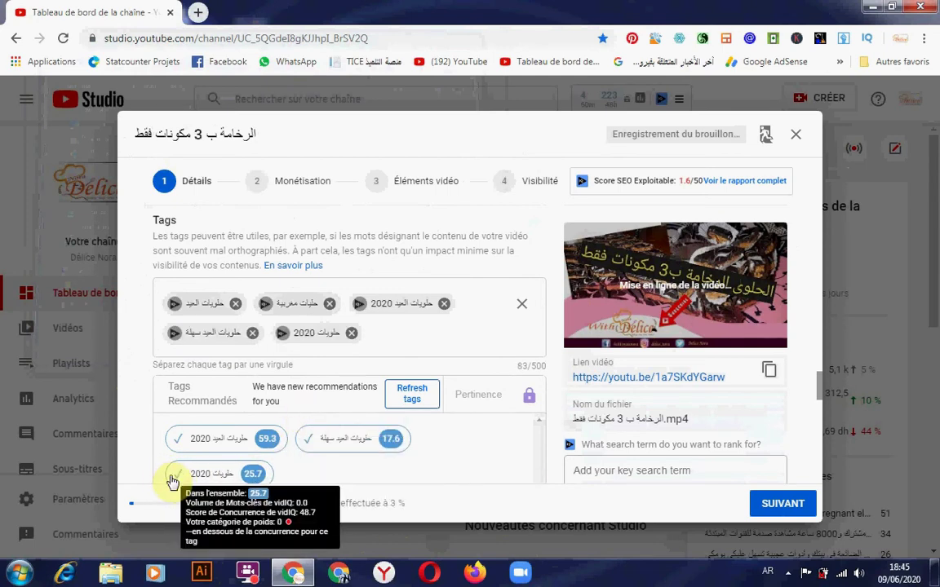
left_click(409, 336)
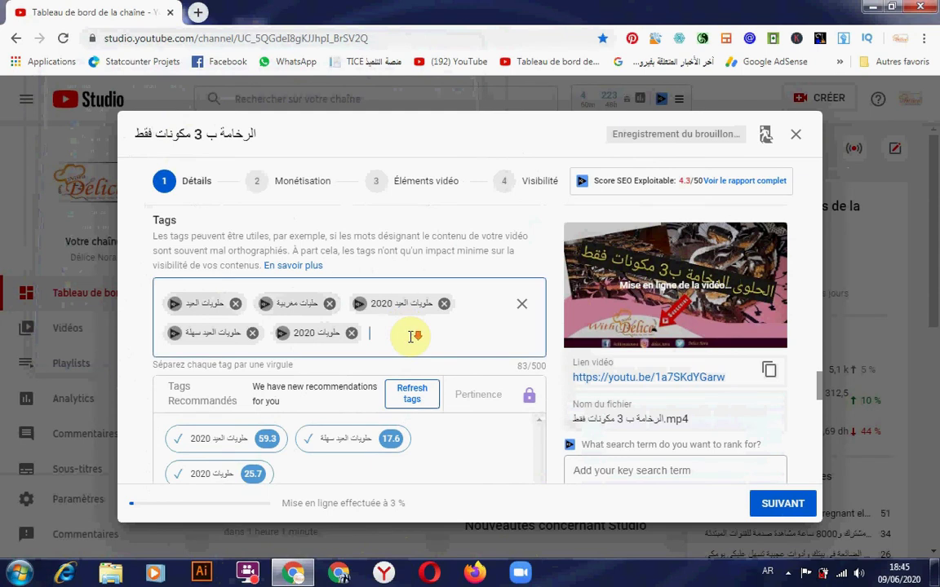
Step: Review the video's language, subtitle certificate, recording date and filming location settings
scroll(414, 336, "down", 2)
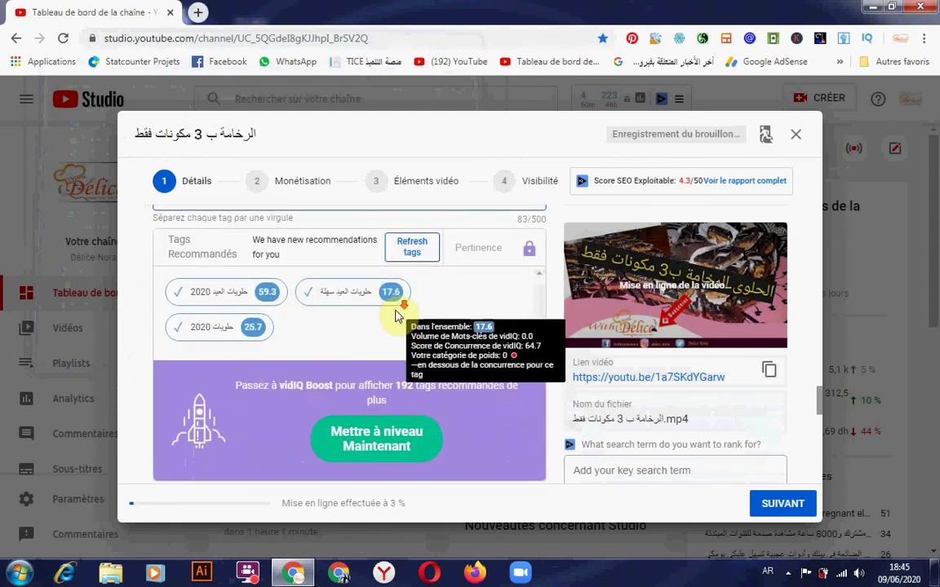
scroll(396, 316, "down", 3)
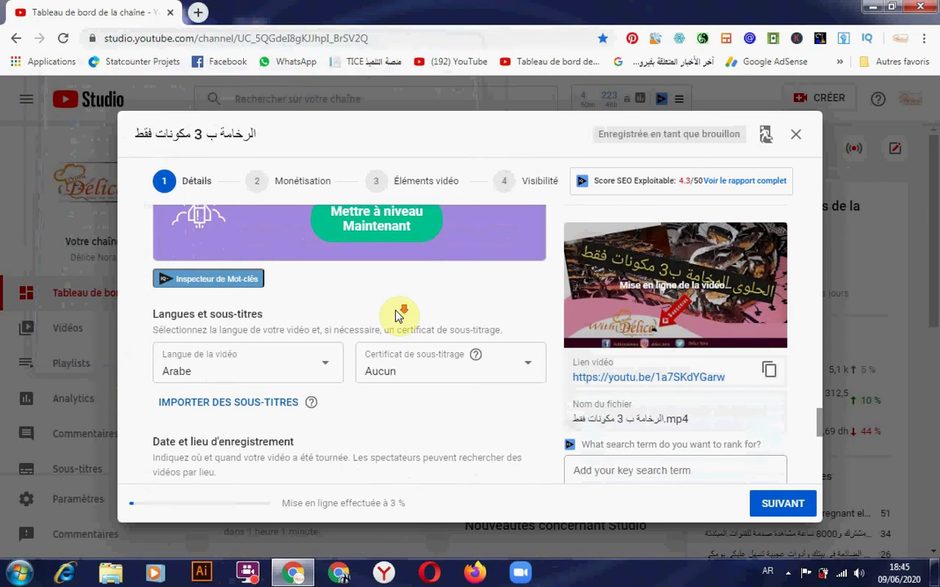
scroll(399, 315, "down", 1)
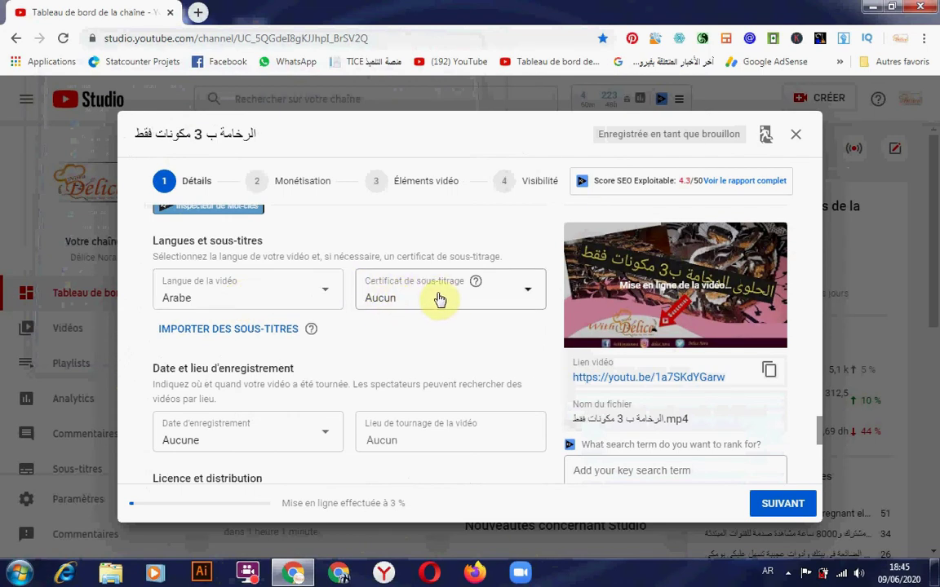
scroll(392, 302, "down", 1)
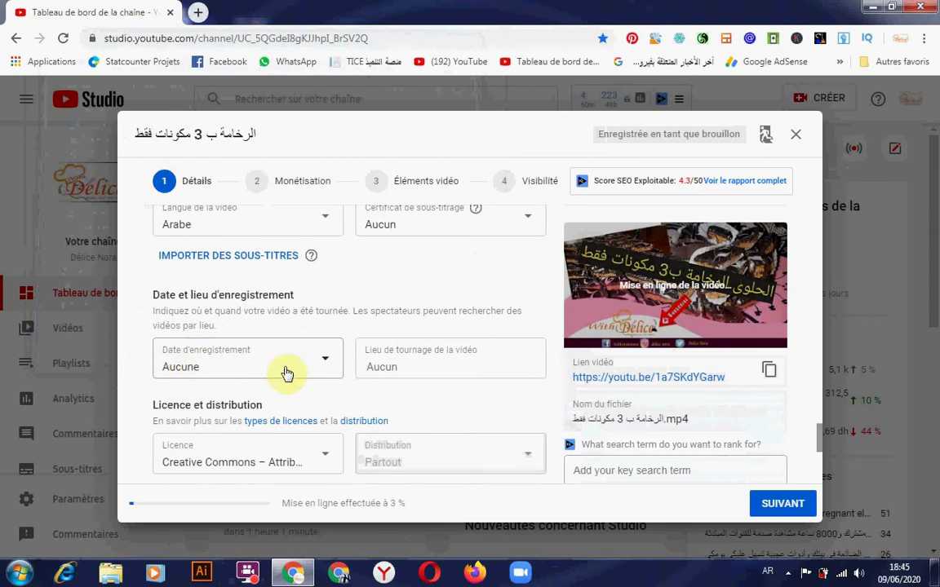
left_click(438, 365)
scroll(438, 365, "down", 1)
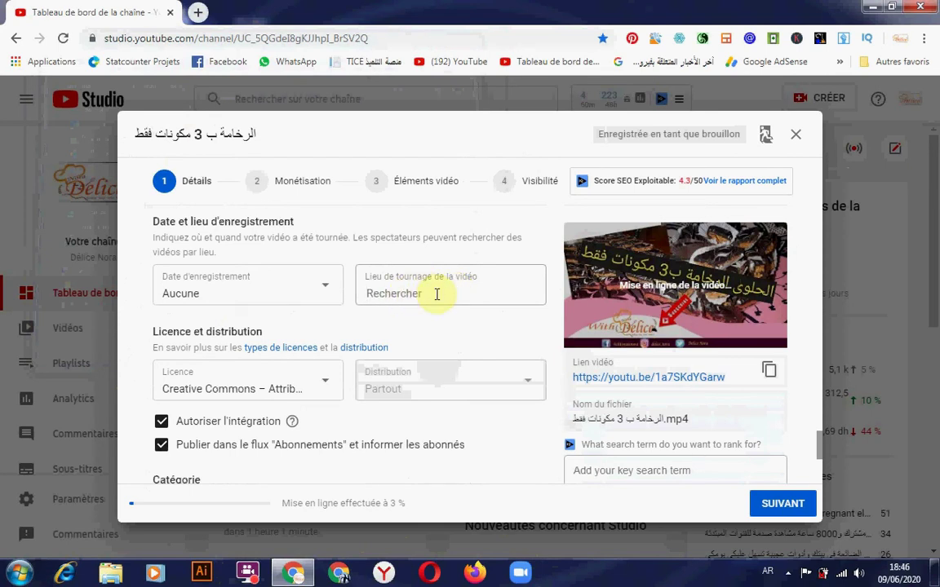
Step: Set the video's licence to "Licence YouTube standard"
scroll(437, 294, "down", 1)
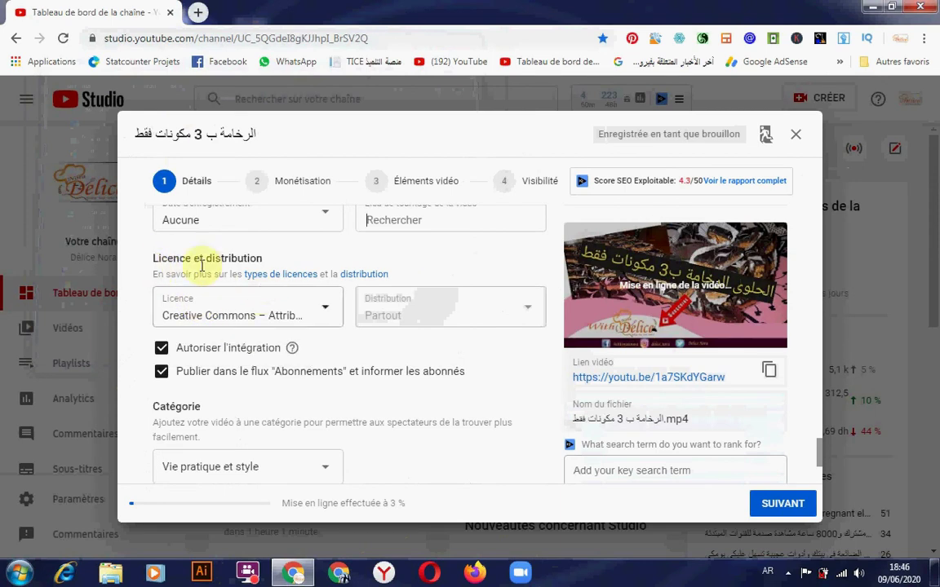
left_click(300, 318)
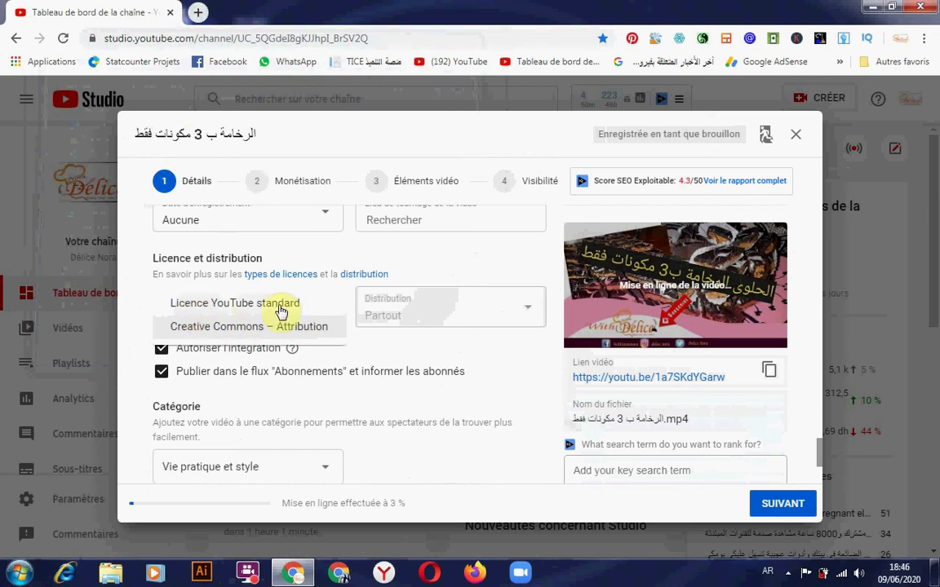
left_click(281, 310)
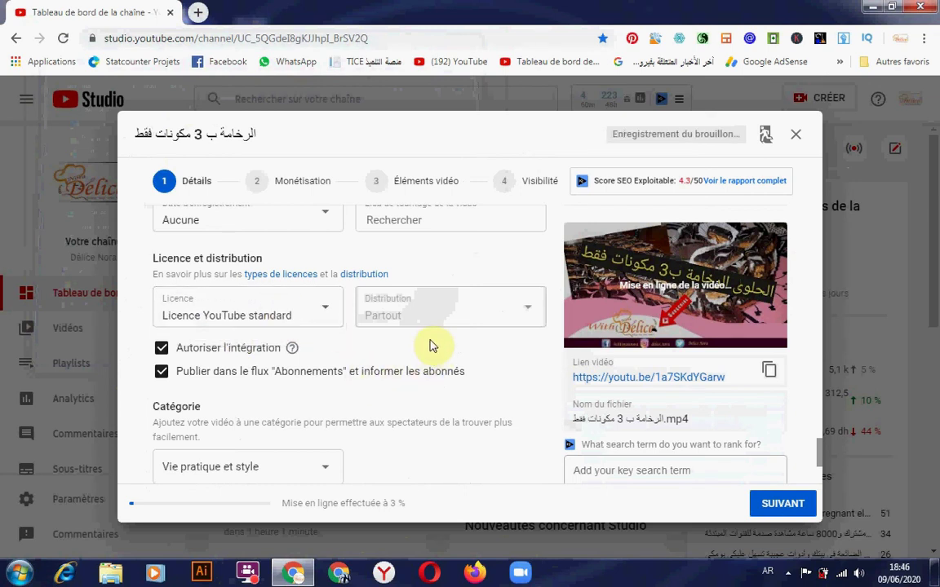
Step: Examine the category list, comment and rating options of the video, keeping the category "Vie pratique et style"
scroll(433, 346, "down", 1)
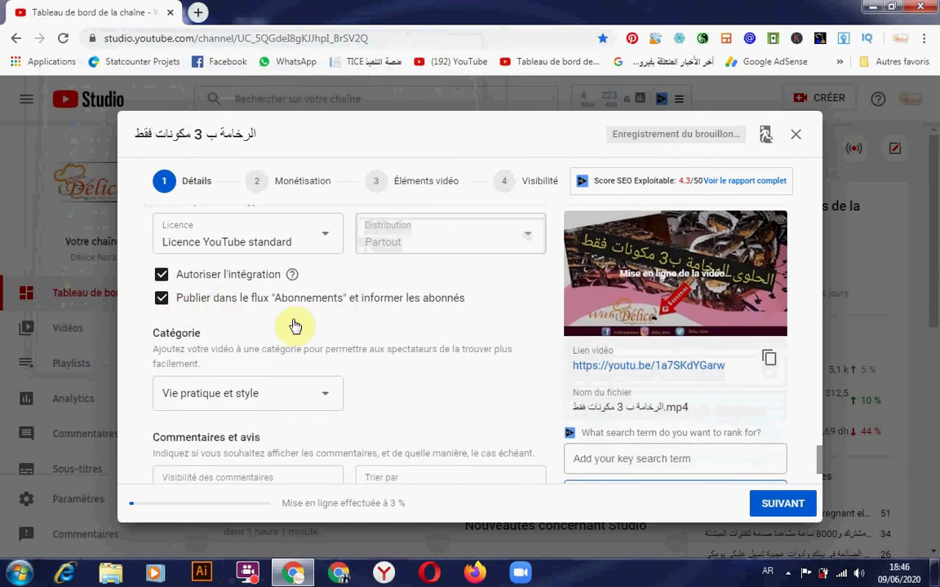
scroll(245, 343, "down", 1)
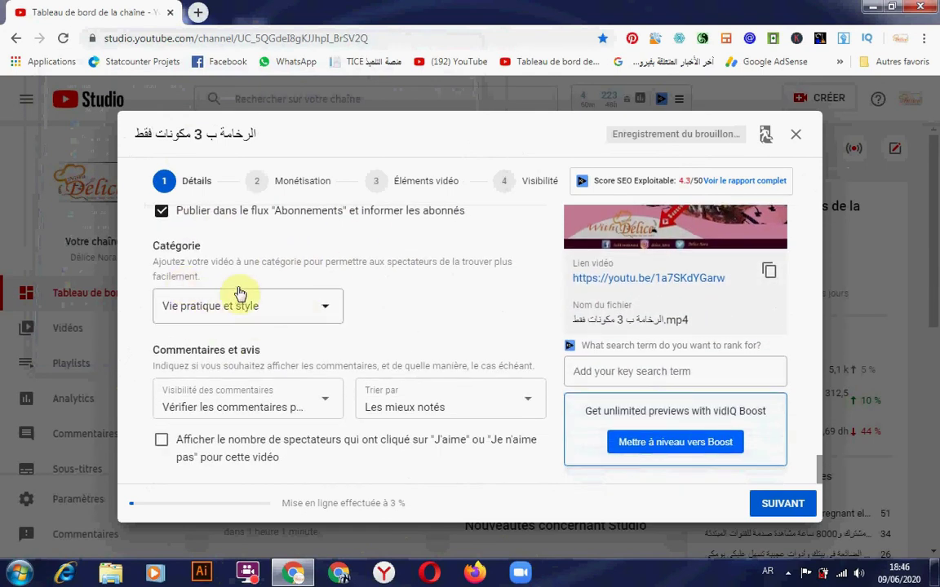
left_click(222, 310)
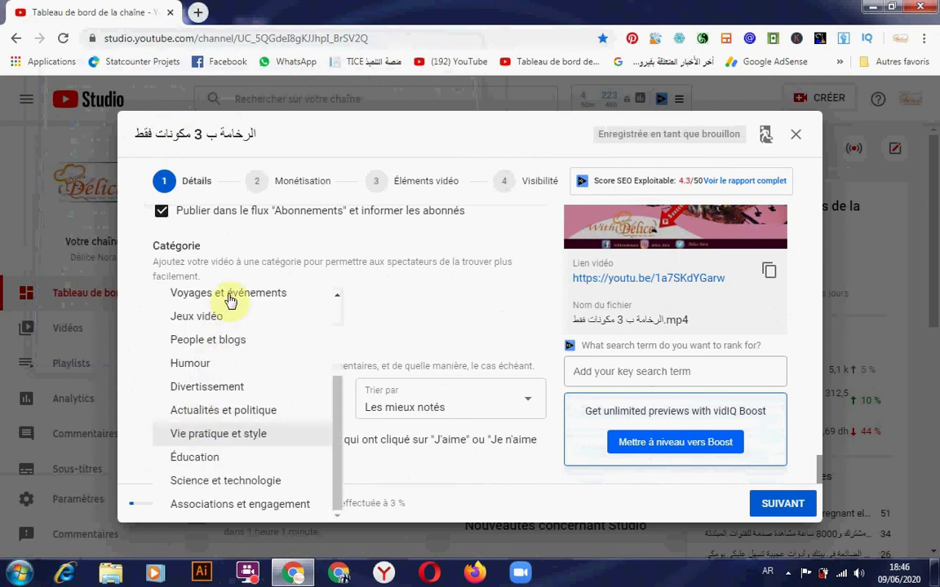
scroll(233, 388, "up", 3)
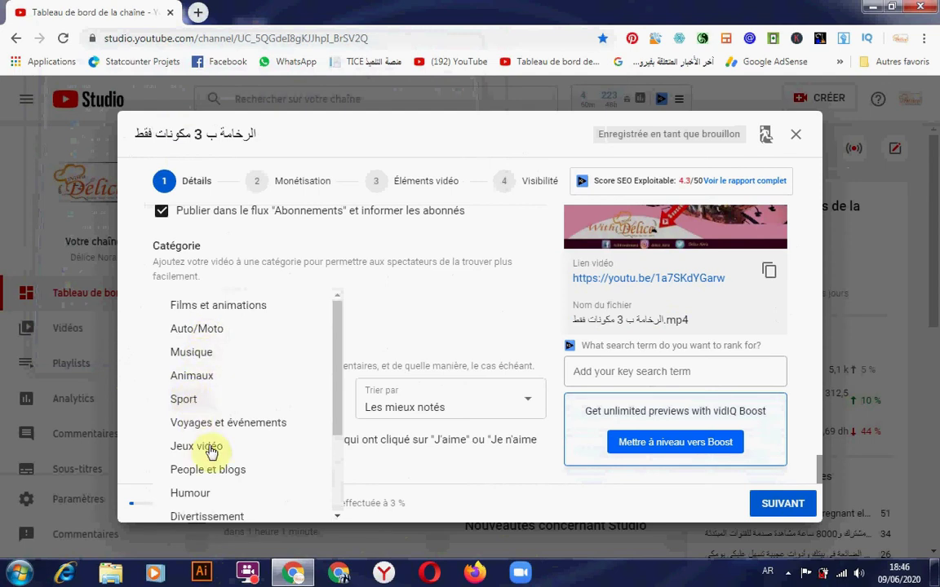
scroll(225, 426, "down", 3)
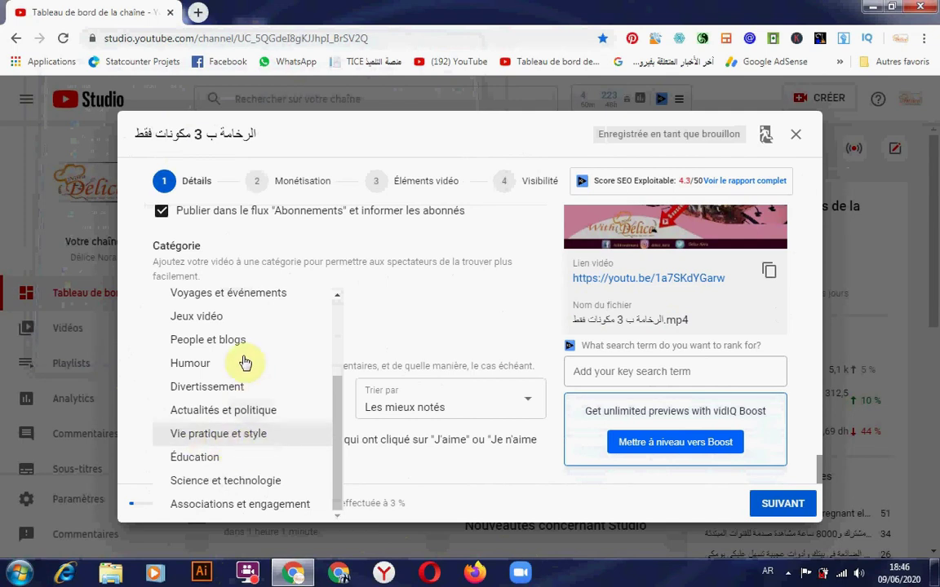
scroll(245, 361, "up", 1)
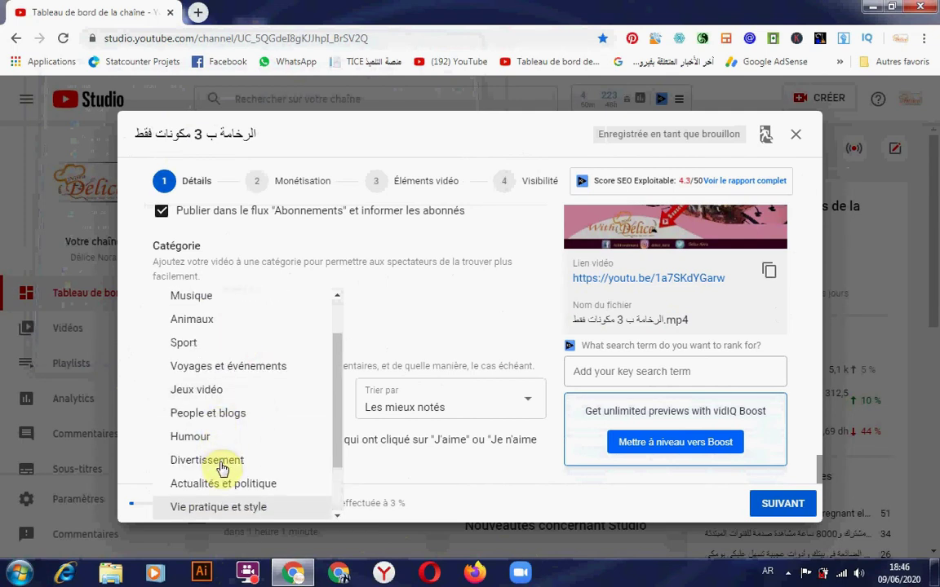
left_click(483, 319)
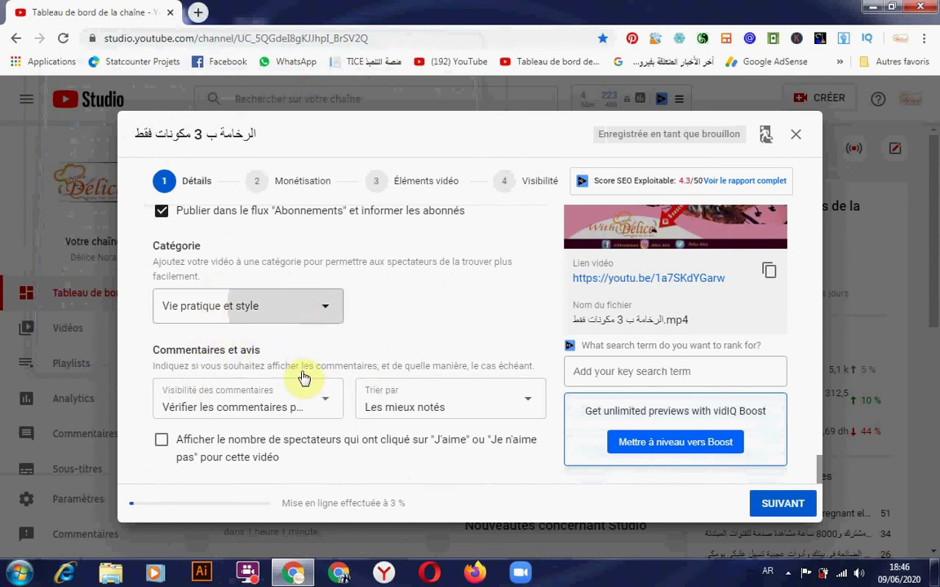
left_click(277, 314)
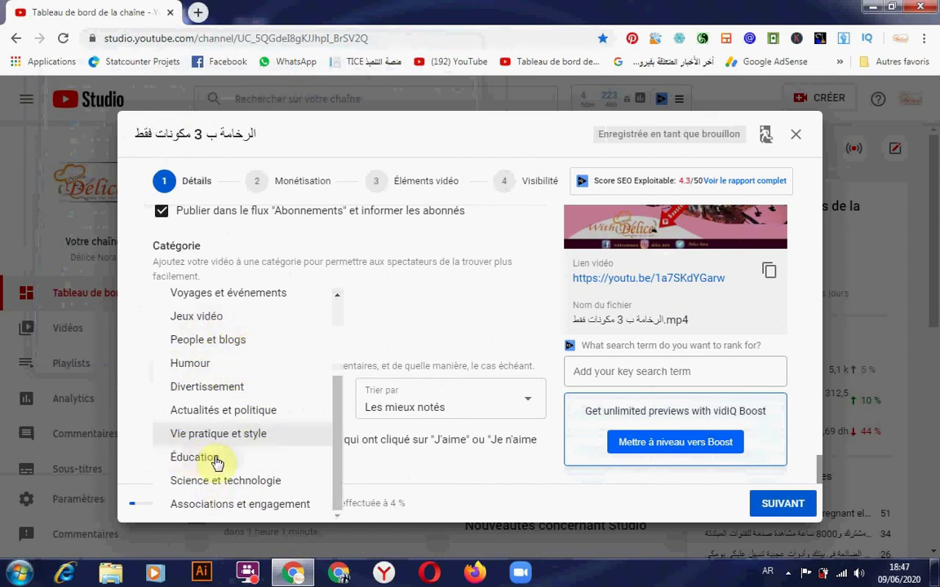
left_click(432, 341)
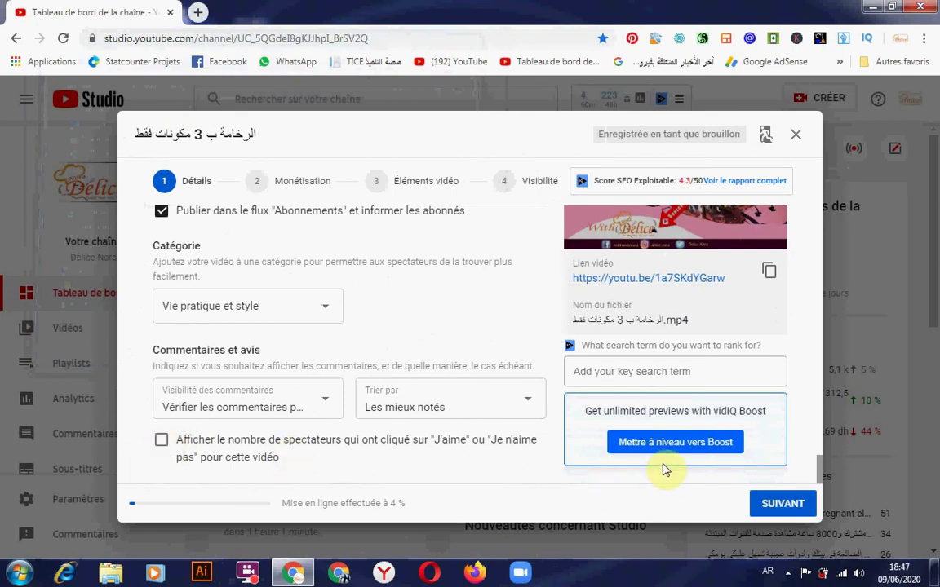
Step: Proceed to the monetisation stage, activate monetisation for the video and check its ad types and placements
left_click(791, 508)
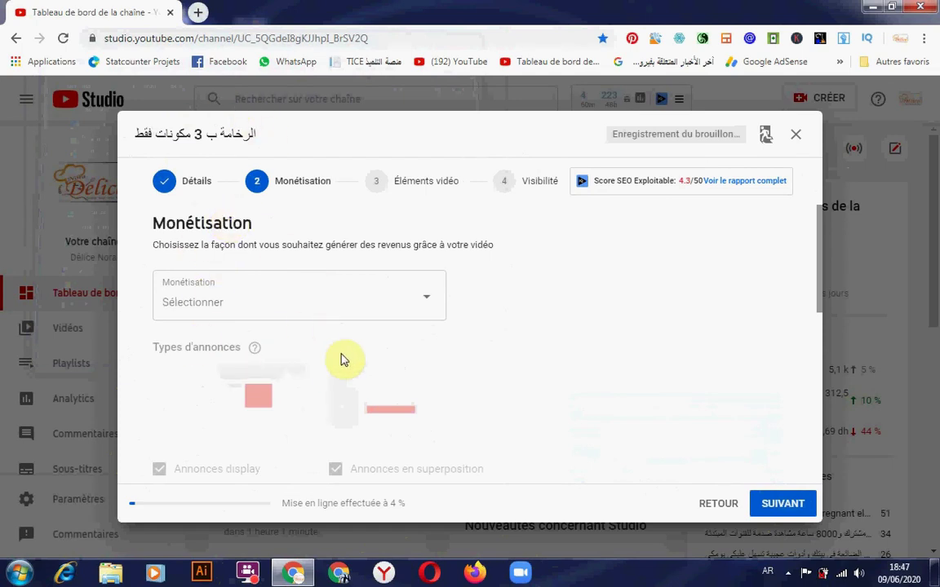
left_click(425, 301)
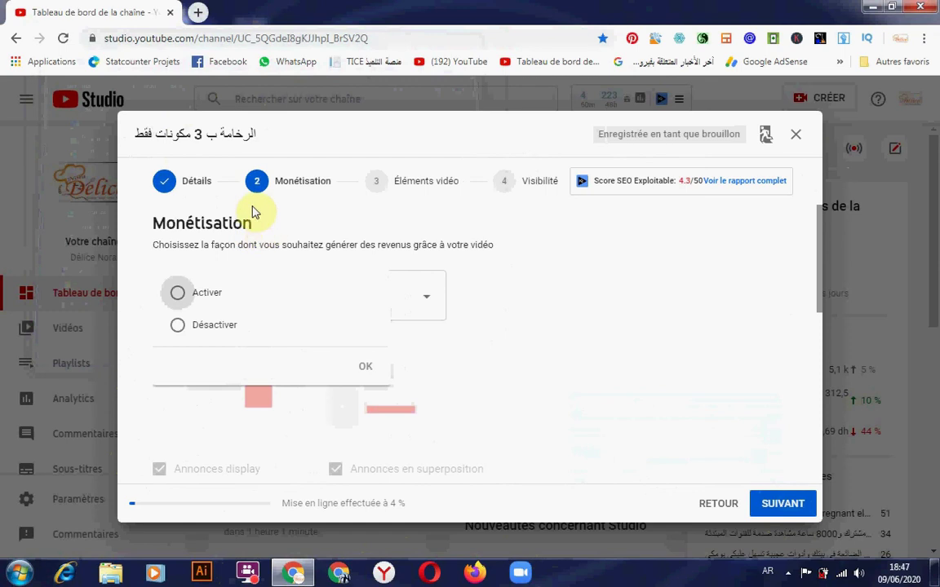
left_click(310, 225)
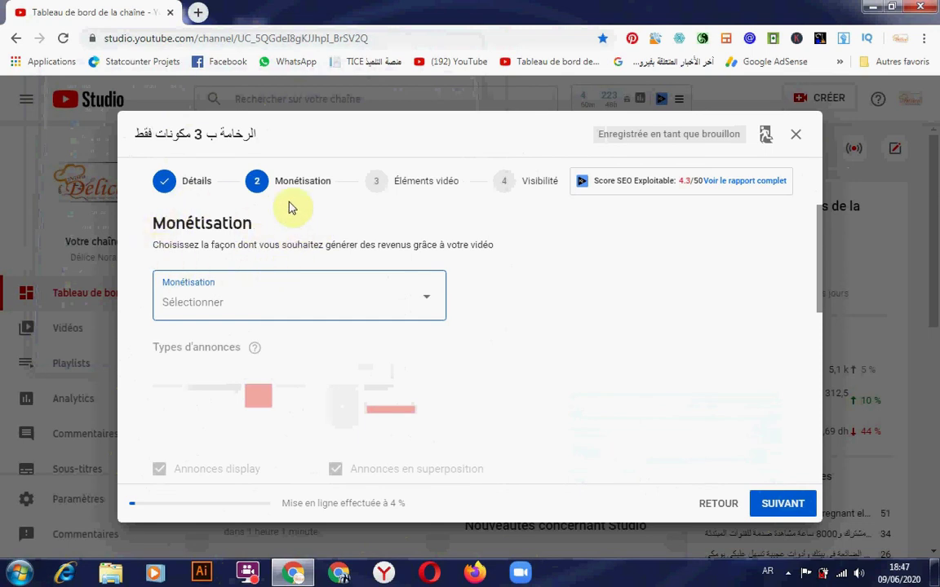
left_click(263, 309)
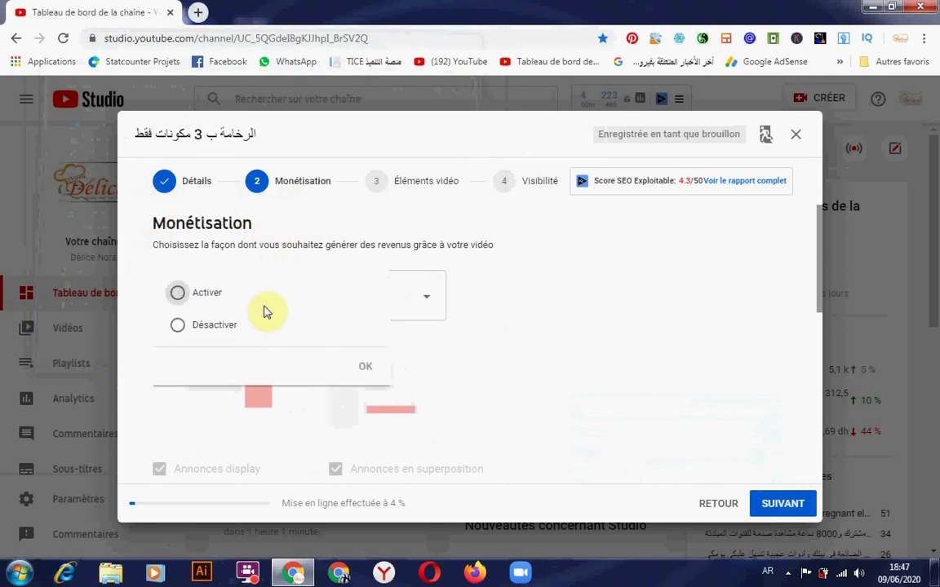
left_click(197, 299)
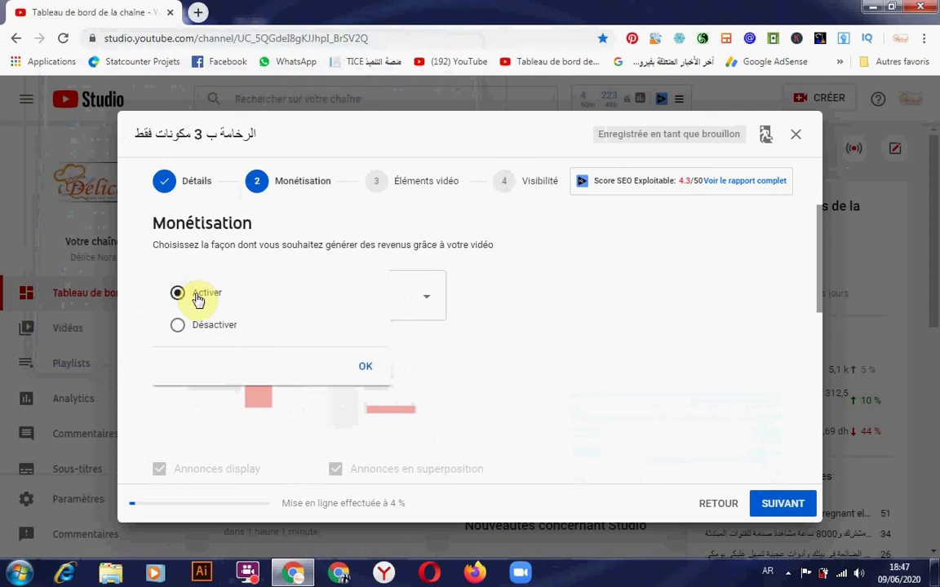
left_click(367, 367)
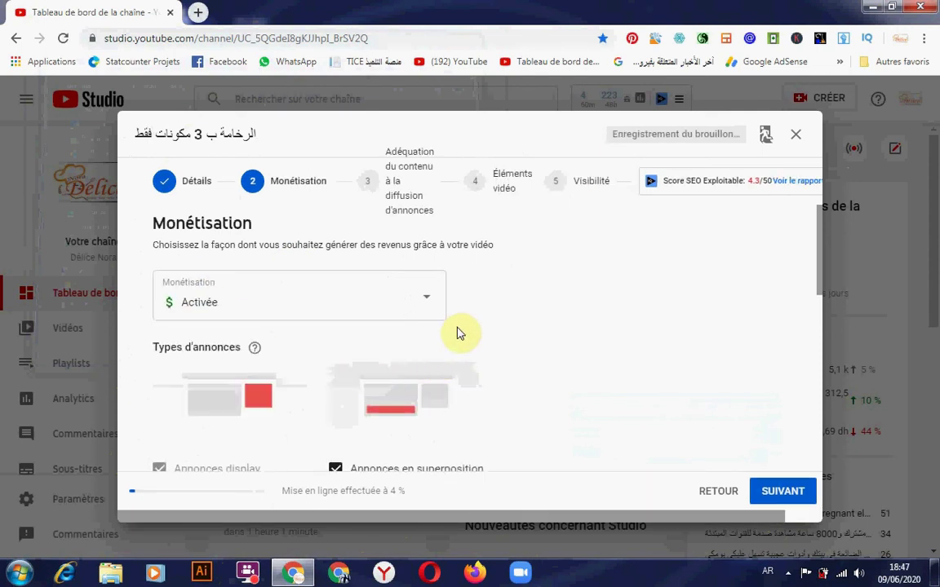
scroll(457, 331, "down", 10)
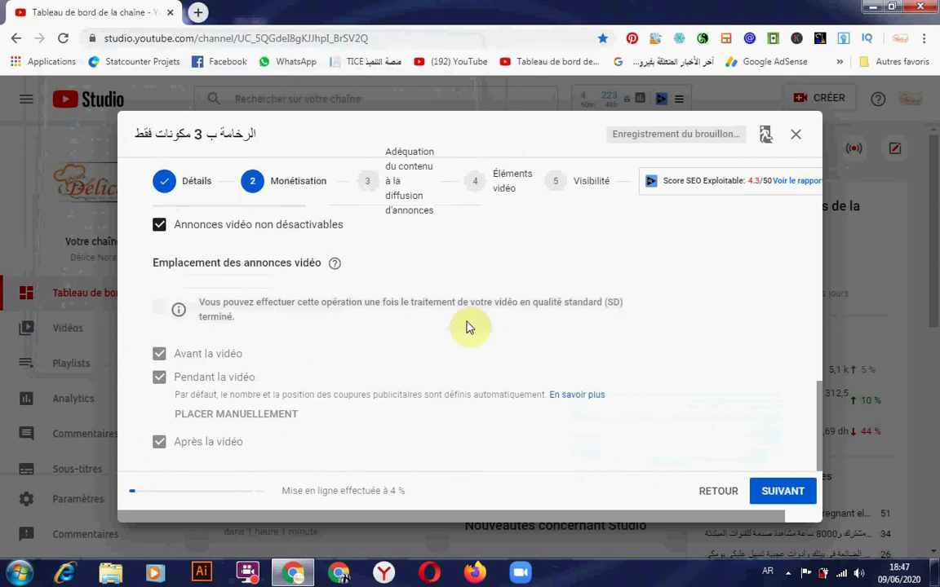
Step: Proceed to the ad suitability questionnaire, review its content categories and declare "Aucun contenu non adapté aux annonceurs"
left_click(781, 493)
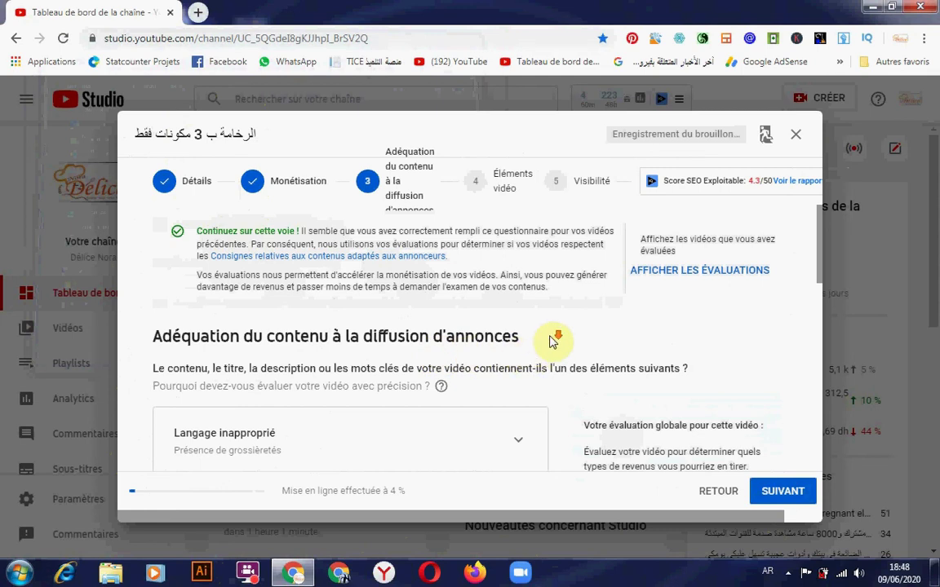
scroll(551, 341, "down", 1)
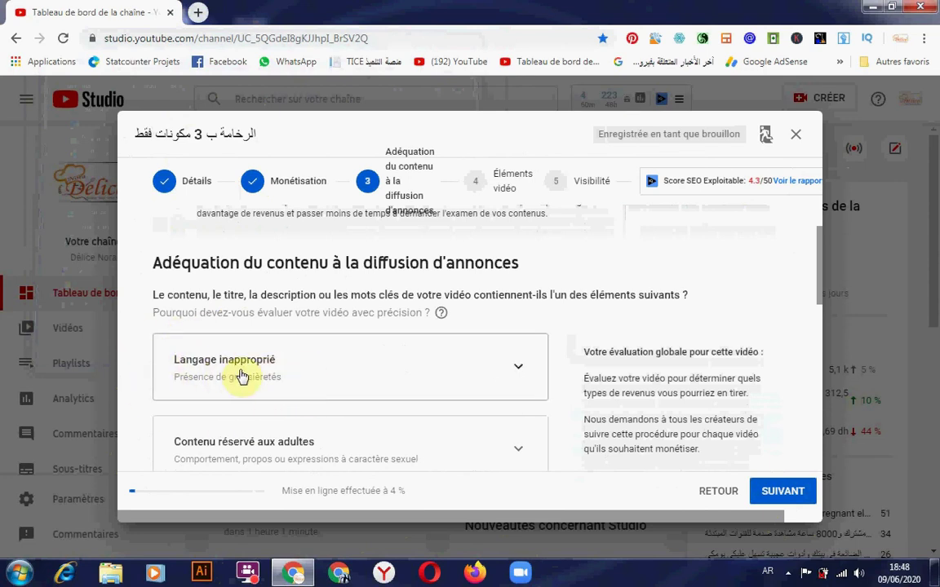
scroll(241, 375, "down", 2)
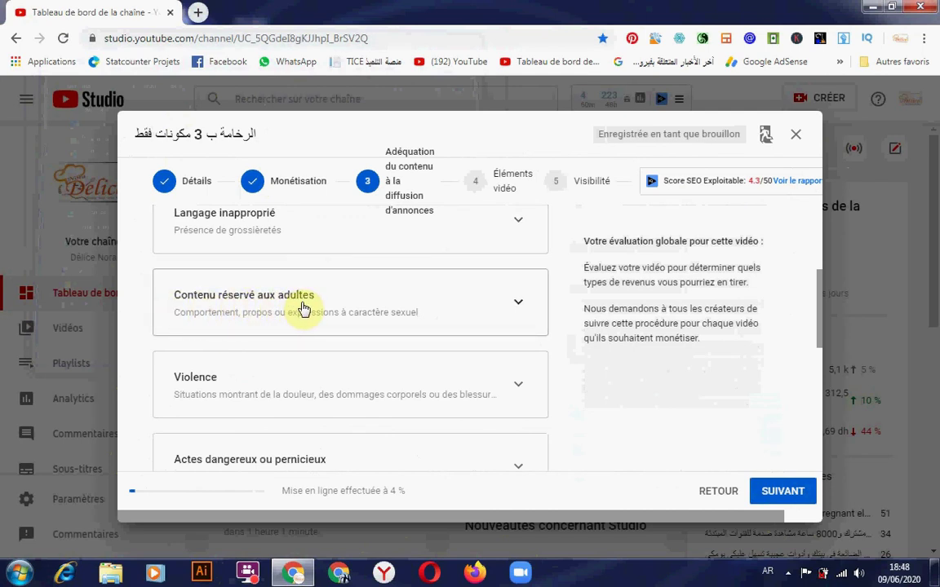
scroll(221, 389, "down", 1)
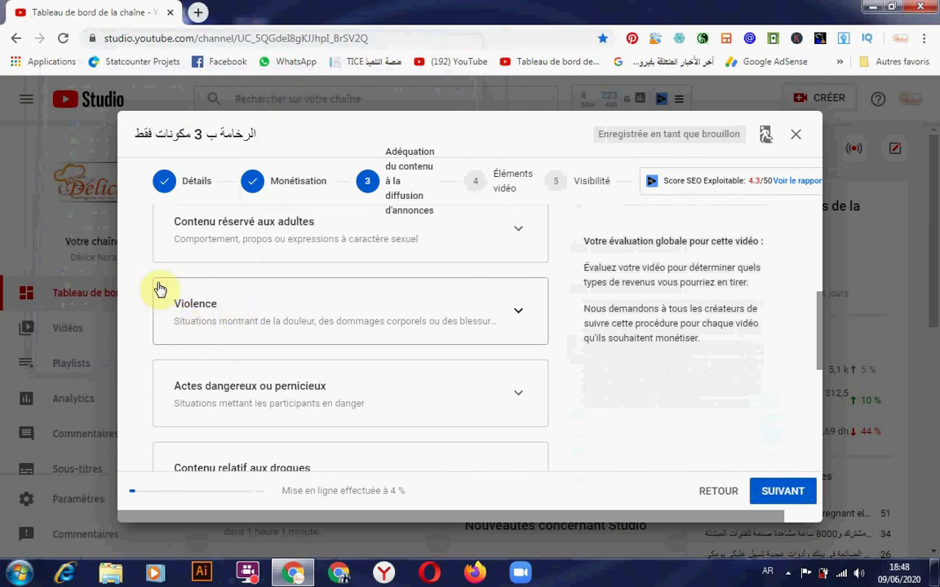
scroll(177, 399, "down", 1)
scroll(177, 400, "down", 1)
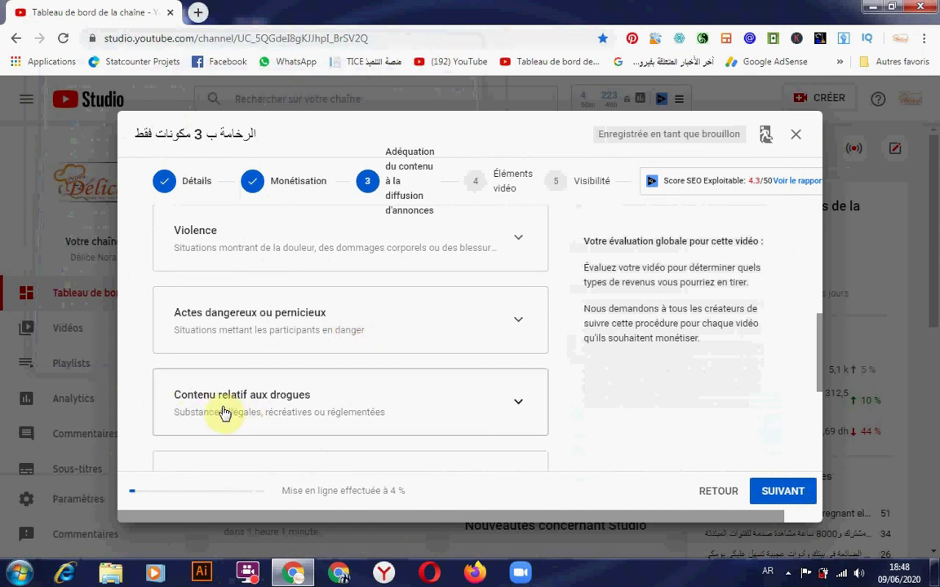
scroll(351, 413, "down", 1)
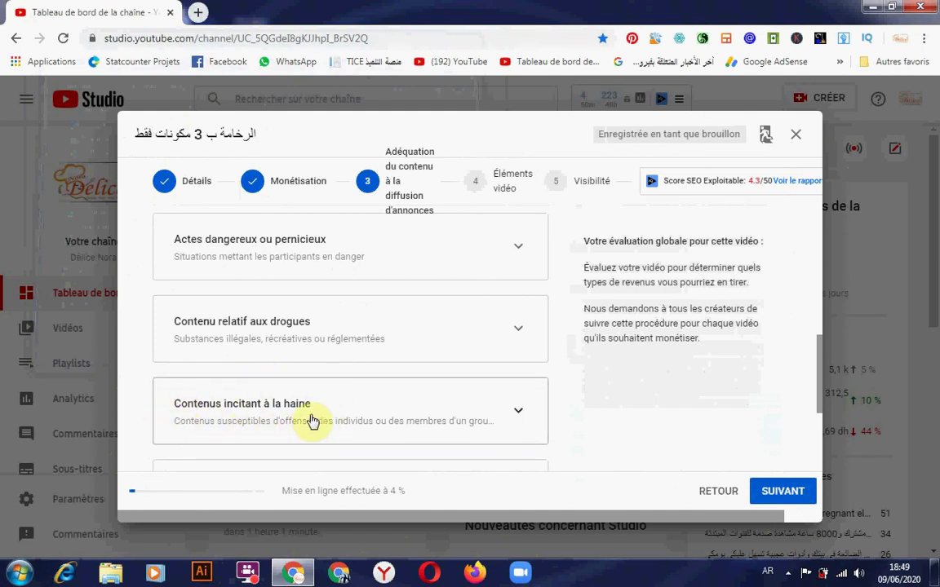
scroll(313, 420, "down", 1)
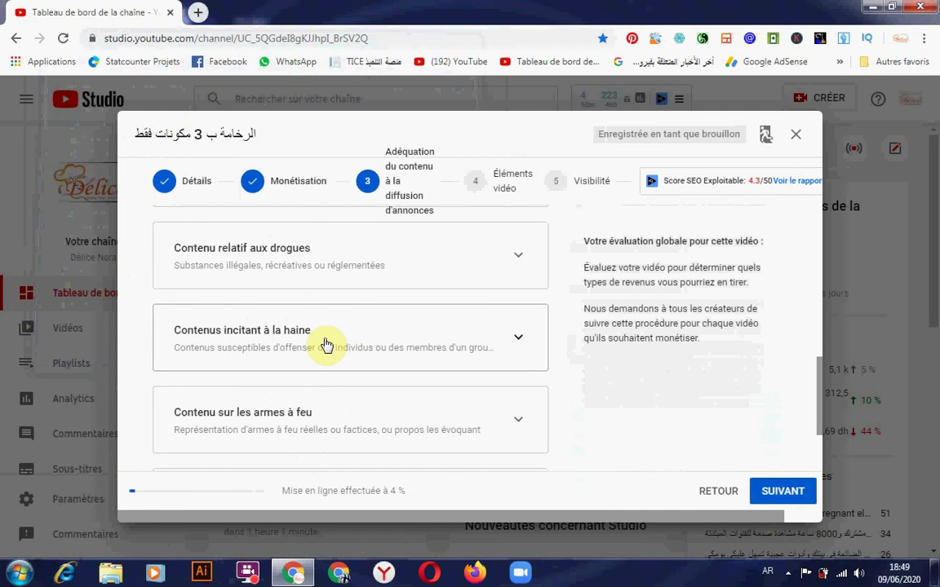
scroll(327, 343, "down", 1)
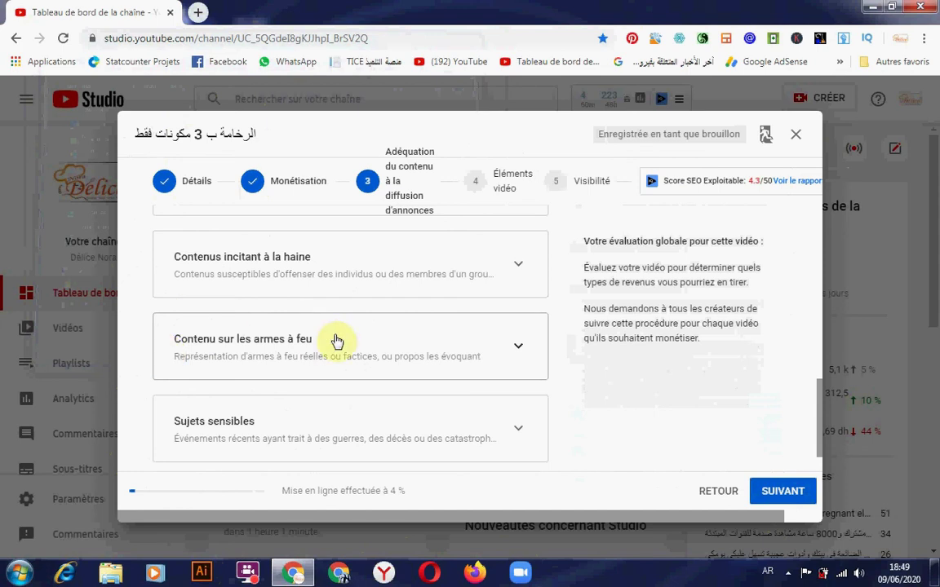
scroll(240, 364, "down", 1)
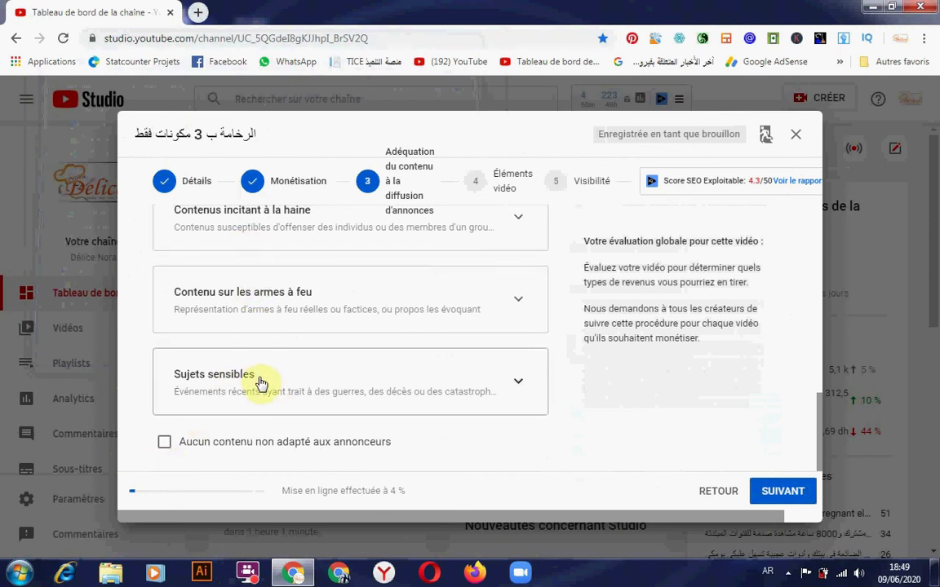
left_click(164, 443)
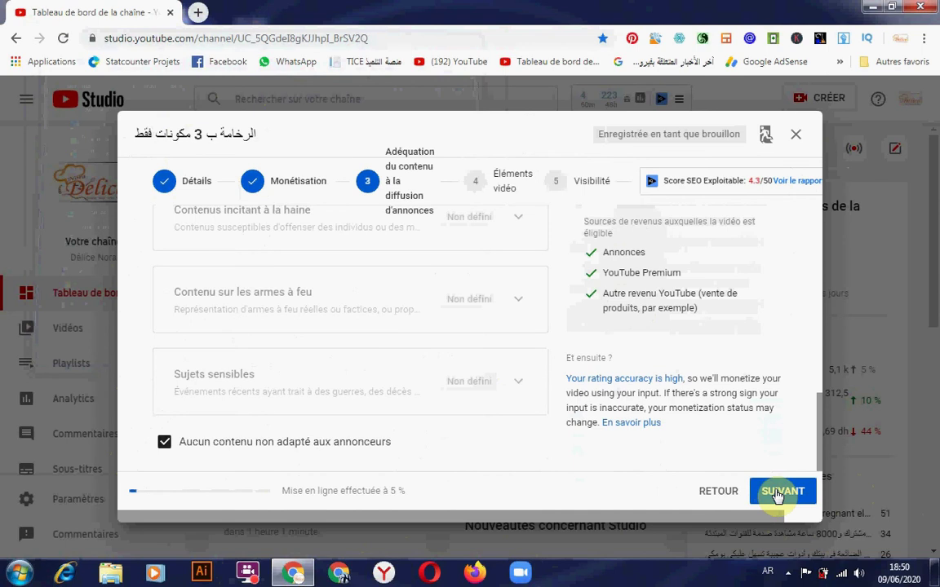
Step: Continue past the video elements stage to the visibility stage without adding an end screen or cards
left_click(777, 493)
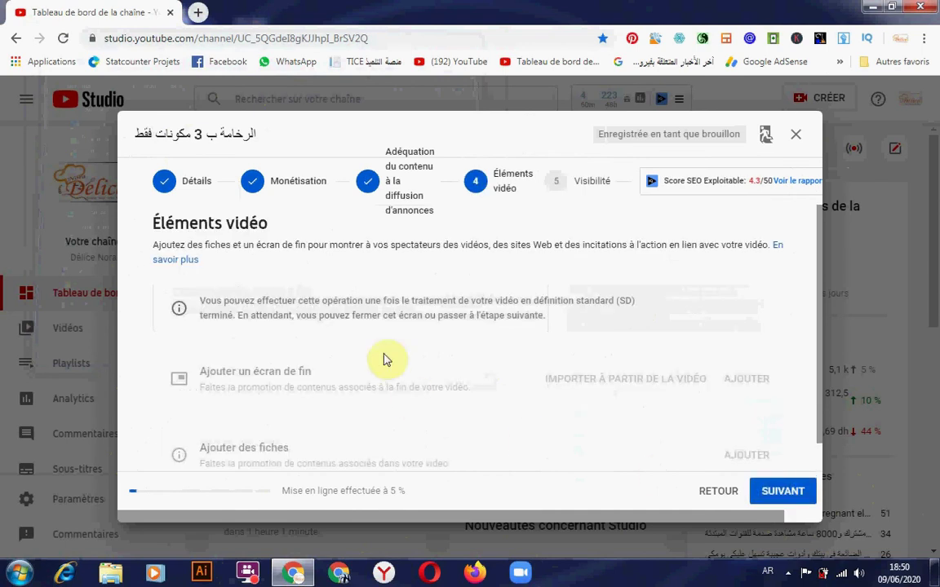
scroll(331, 351, "down", 1)
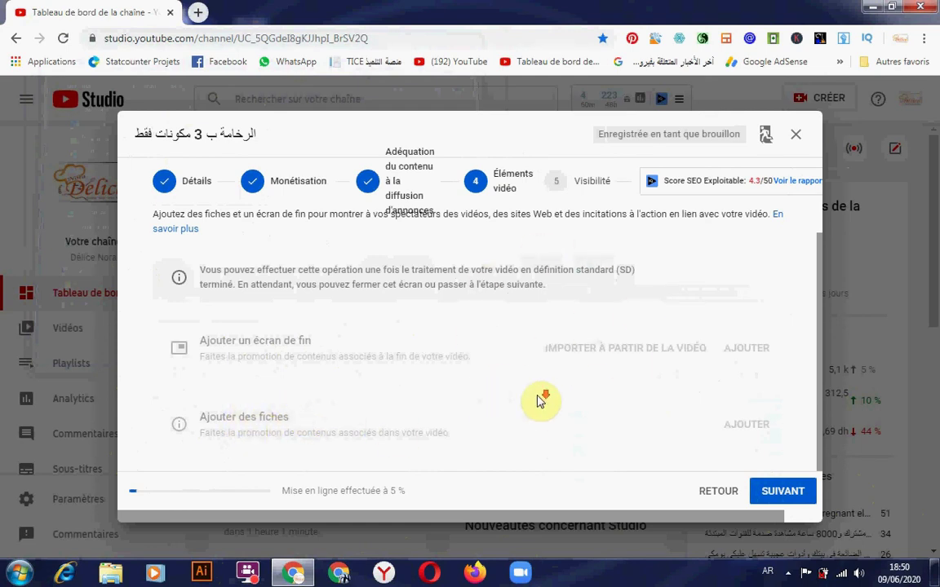
left_click(779, 491)
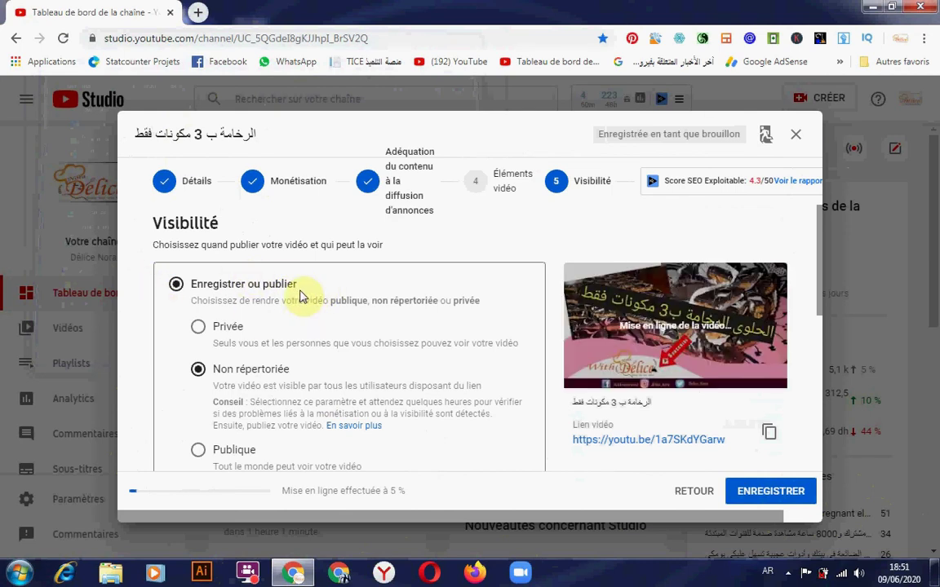
Step: Try the video's visibility as "Privée", followed by "Non répertoriée"
scroll(306, 294, "down", 1)
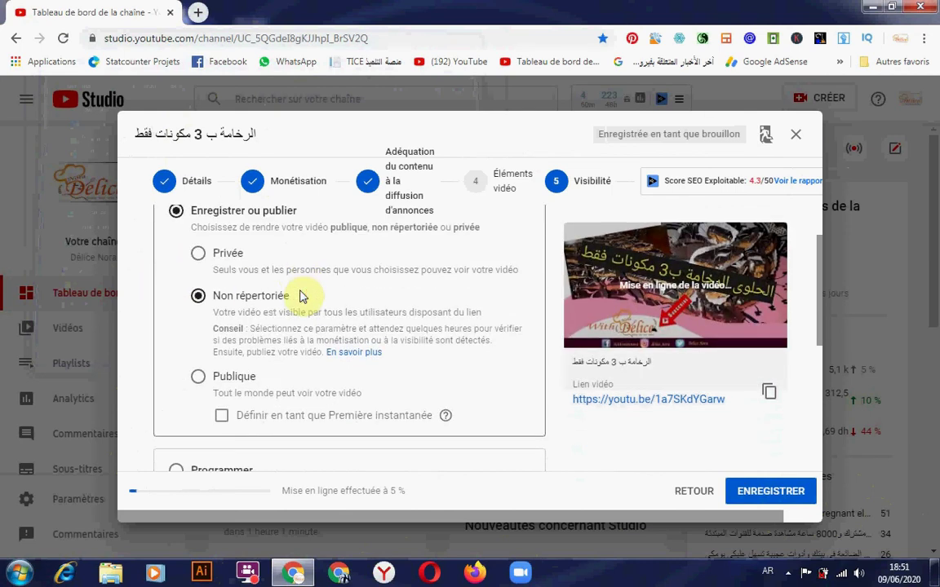
left_click(199, 254)
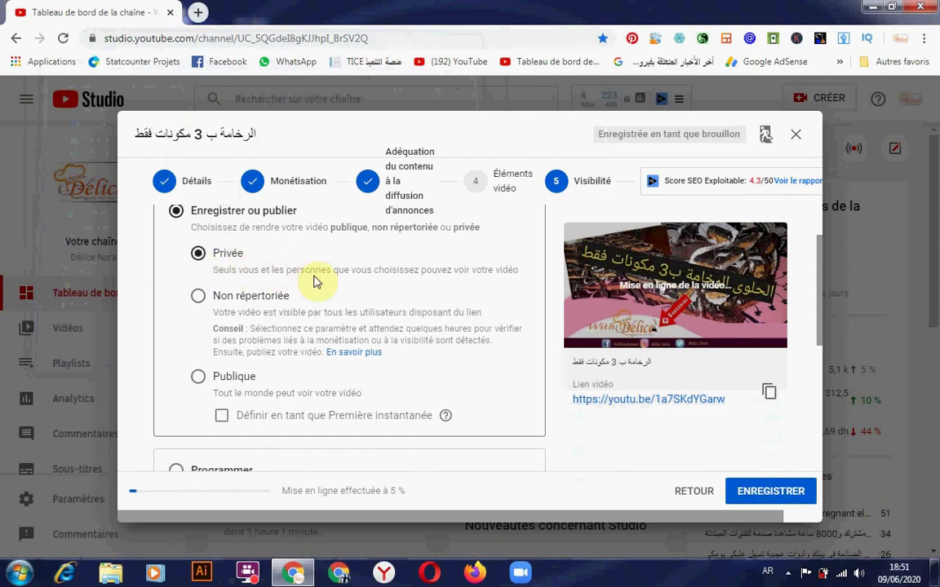
left_click(198, 298)
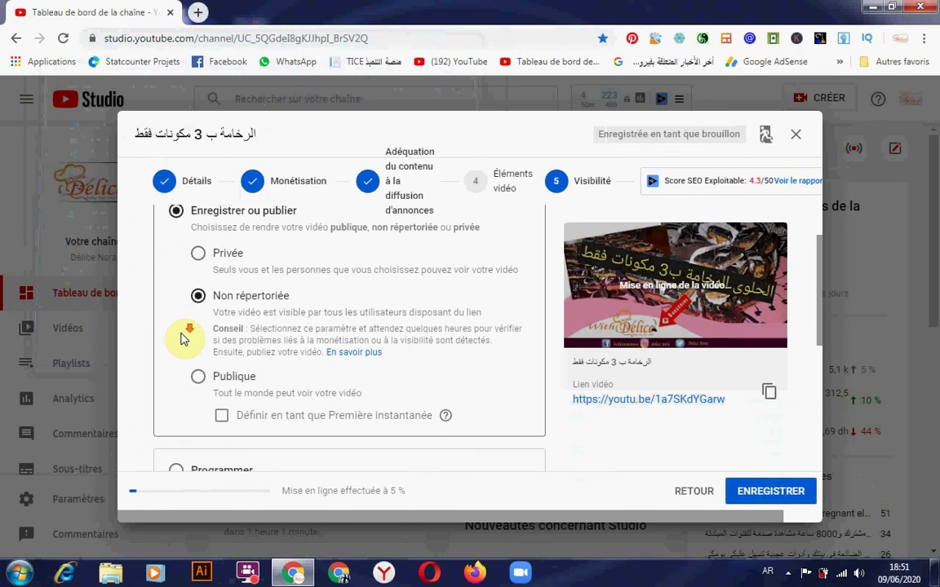
Step: Set the video's visibility to "Publique" and look over the premiere and scheduling options
scroll(187, 337, "down", 1)
left_click(197, 303)
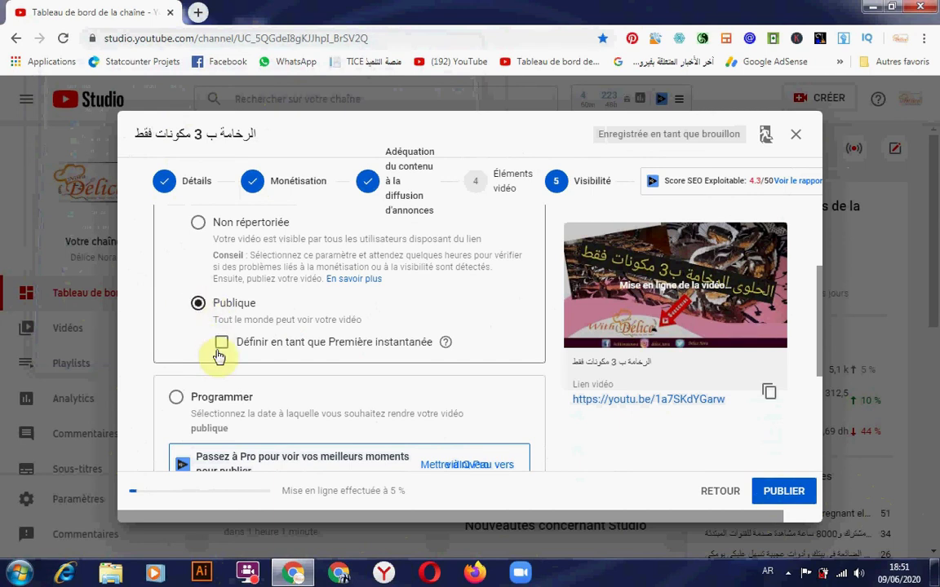
scroll(223, 356, "down", 1)
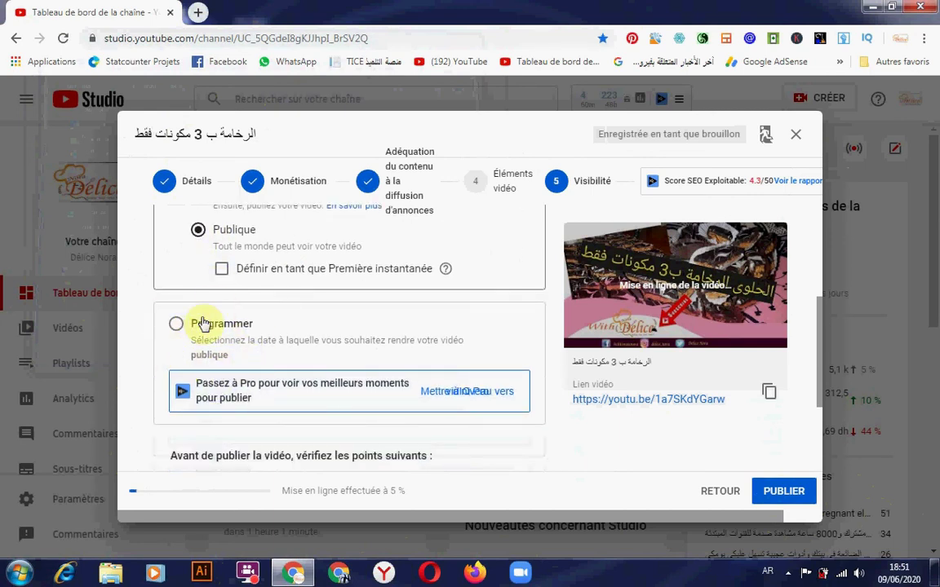
scroll(235, 277, "up", 3)
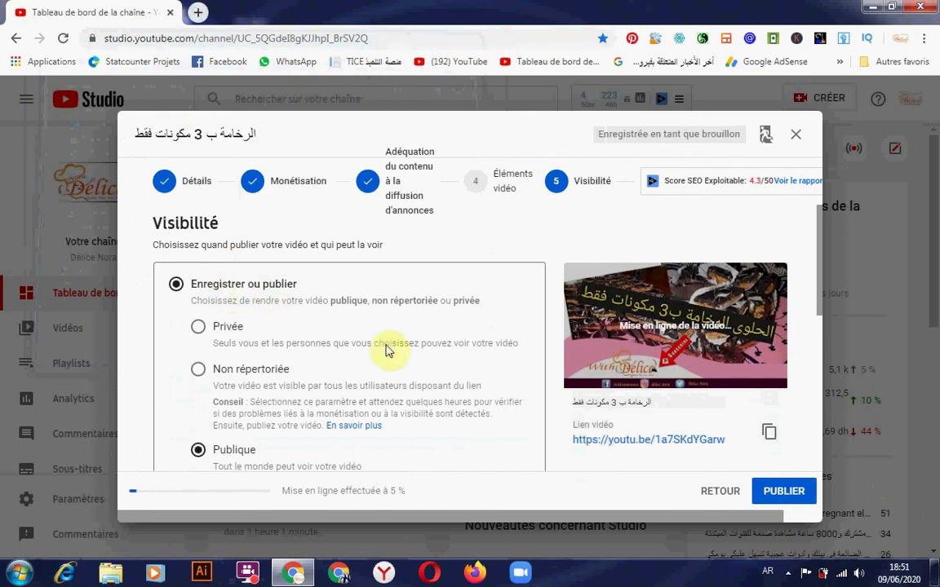
Step: Review the public visibility and scheduling options, then the checks on children and community guidelines listed for before publication
scroll(593, 367, "down", 2)
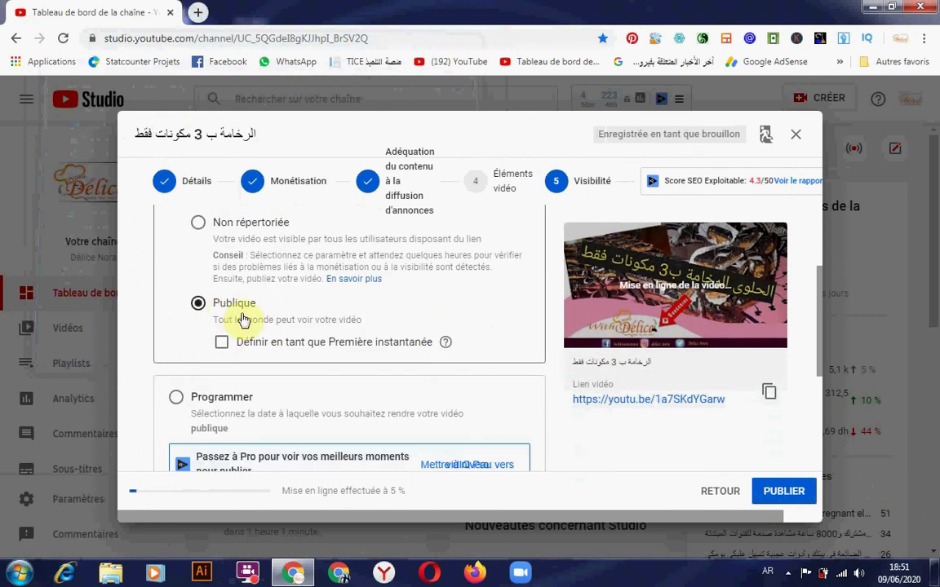
scroll(230, 391, "down", 2)
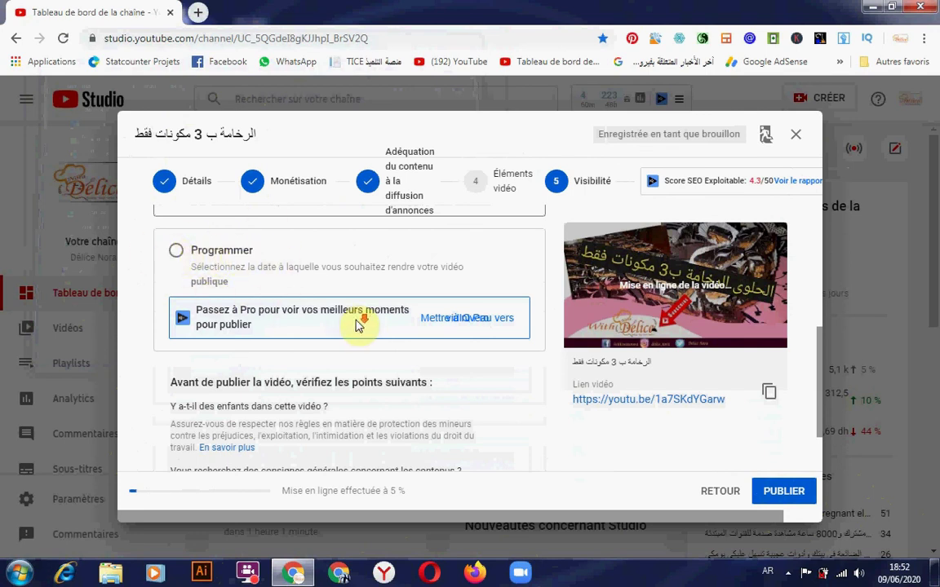
scroll(479, 326, "down", 1)
scroll(318, 329, "down", 1)
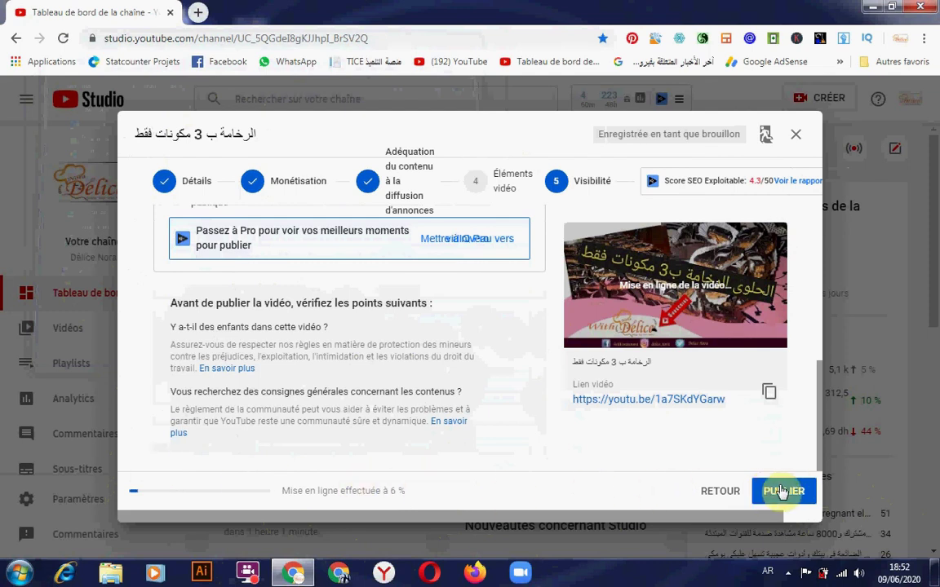
Step: Return to the video elements stage and close the upload dialog without publishing the video
left_click(714, 492)
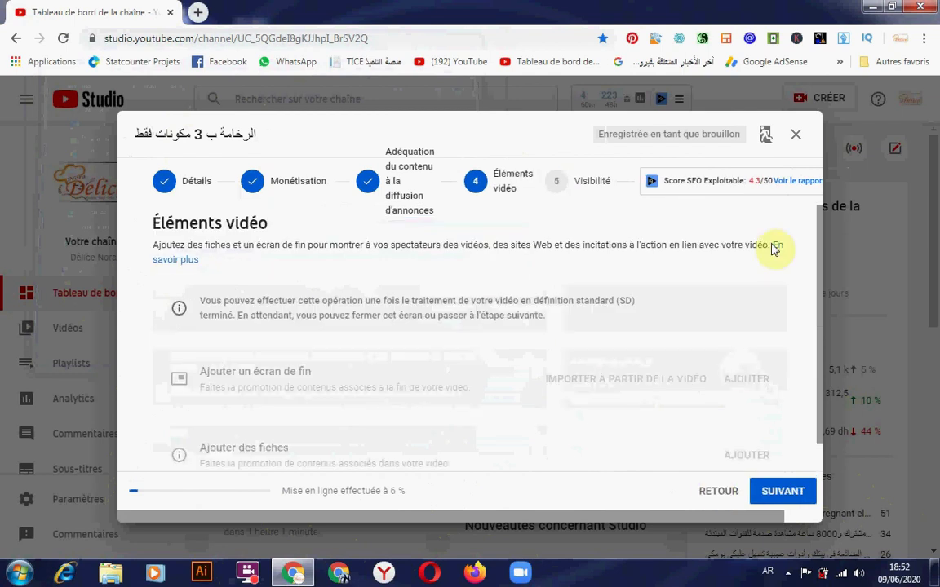
left_click(797, 137)
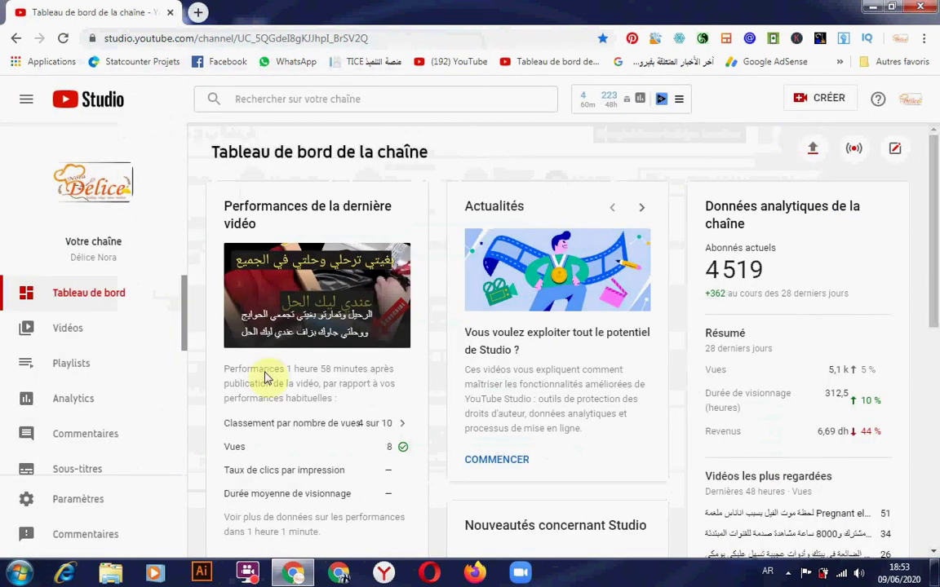
Step: Open the channel's video list and request cancellation of the recipe video's ongoing upload
left_click(72, 329)
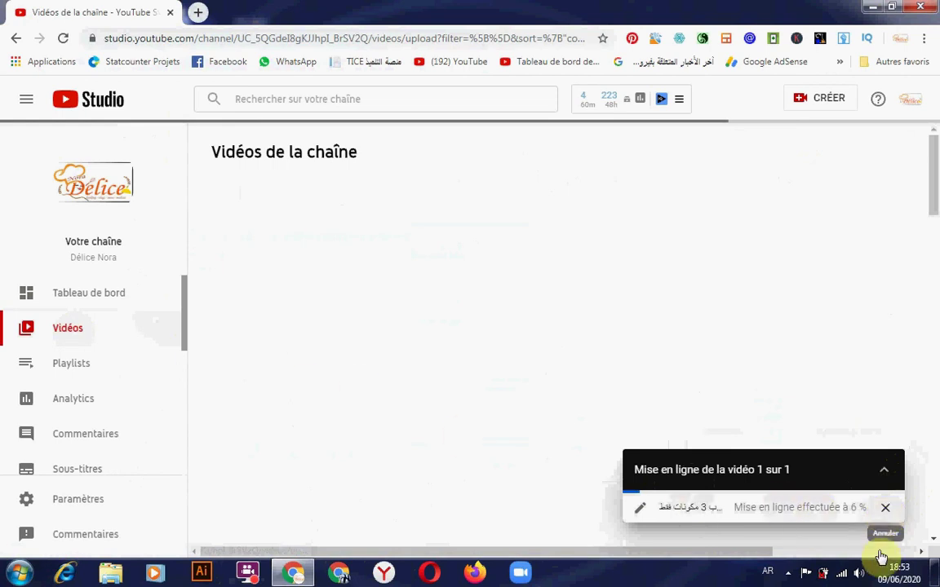
left_click(885, 510)
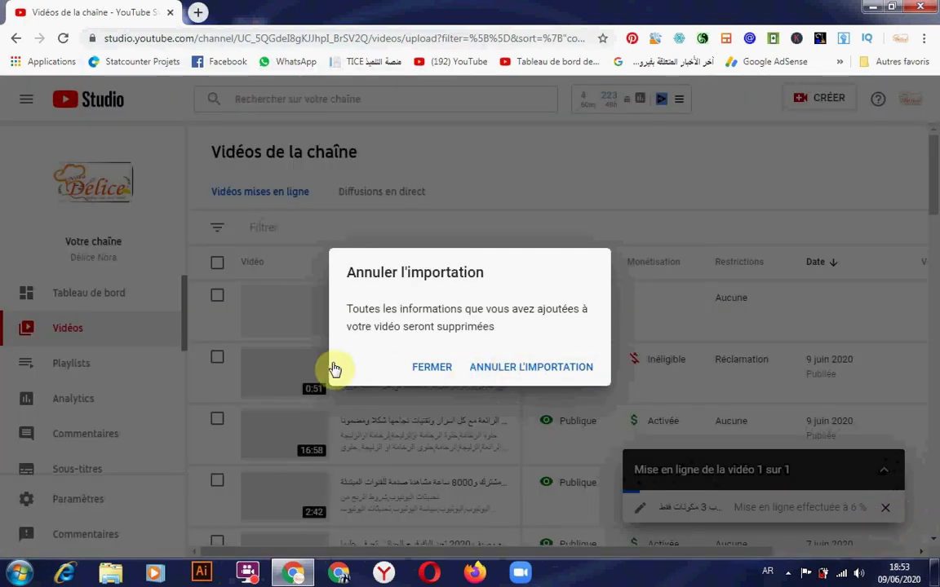